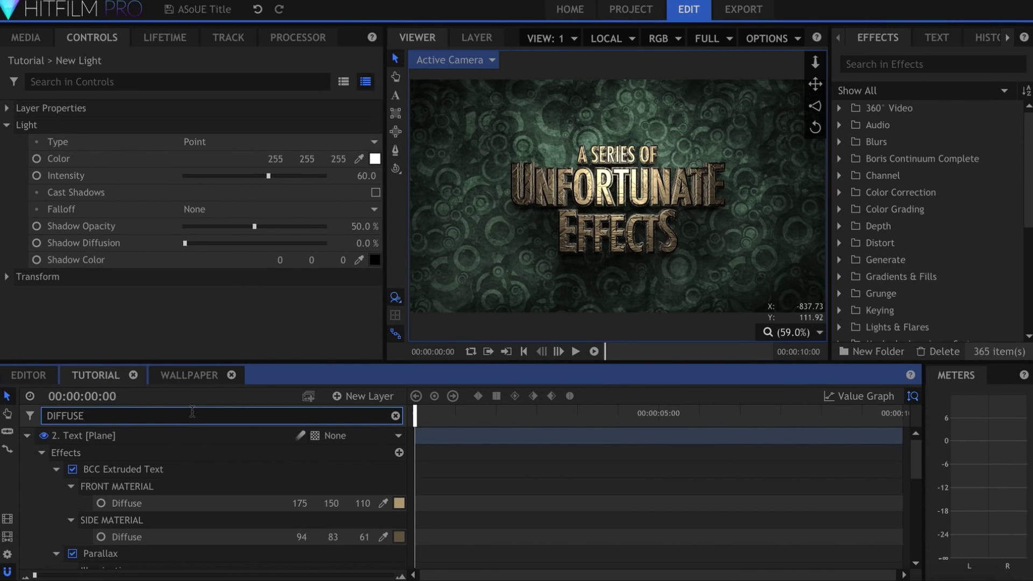
# Lighten the Text layer's front-face diffuse colour to a pale beige.
pyautogui.click(398, 504)
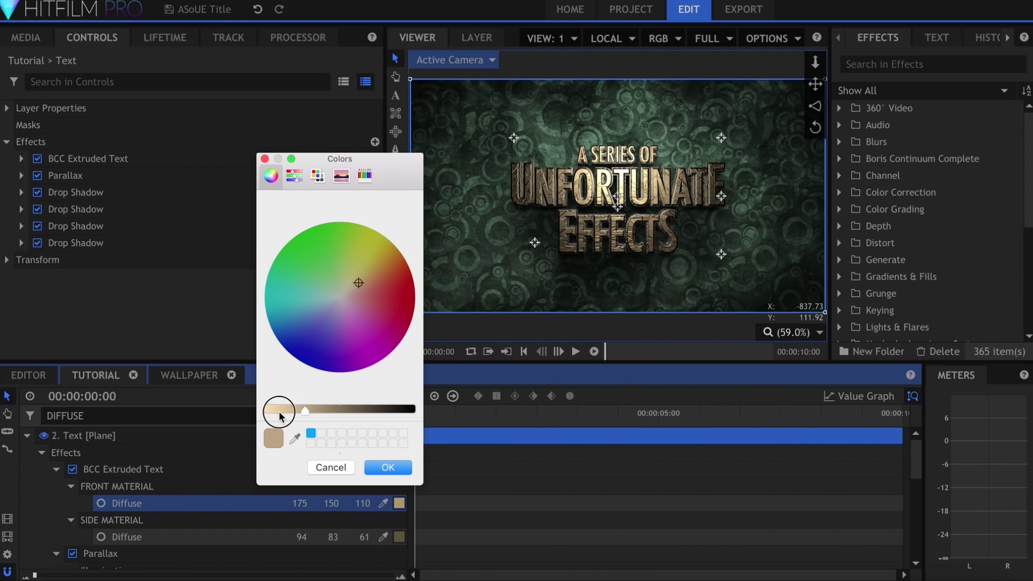
pyautogui.click(279, 411)
pyautogui.click(351, 289)
pyautogui.press('Return')
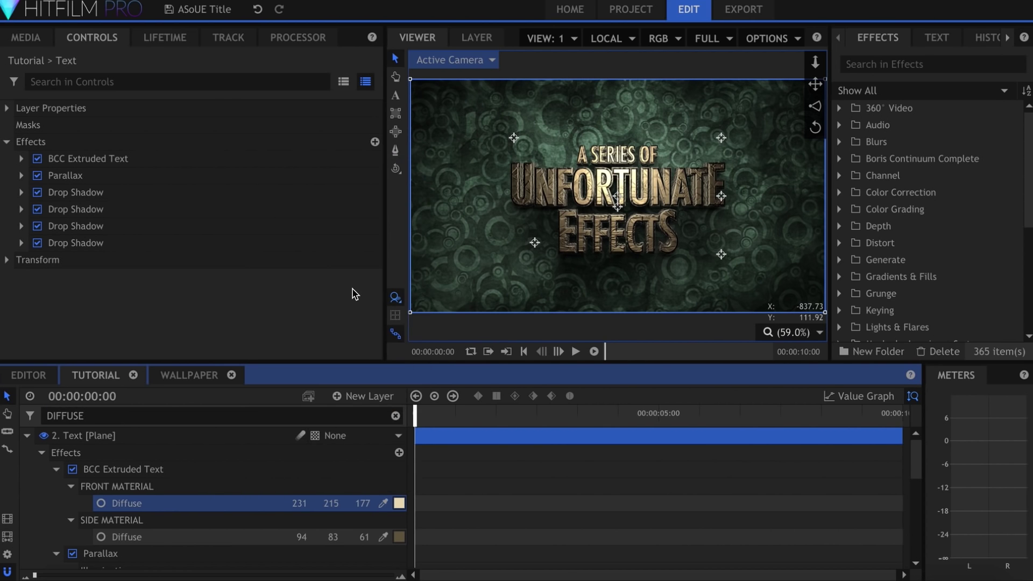
pyautogui.scroll(-3, 347, 492)
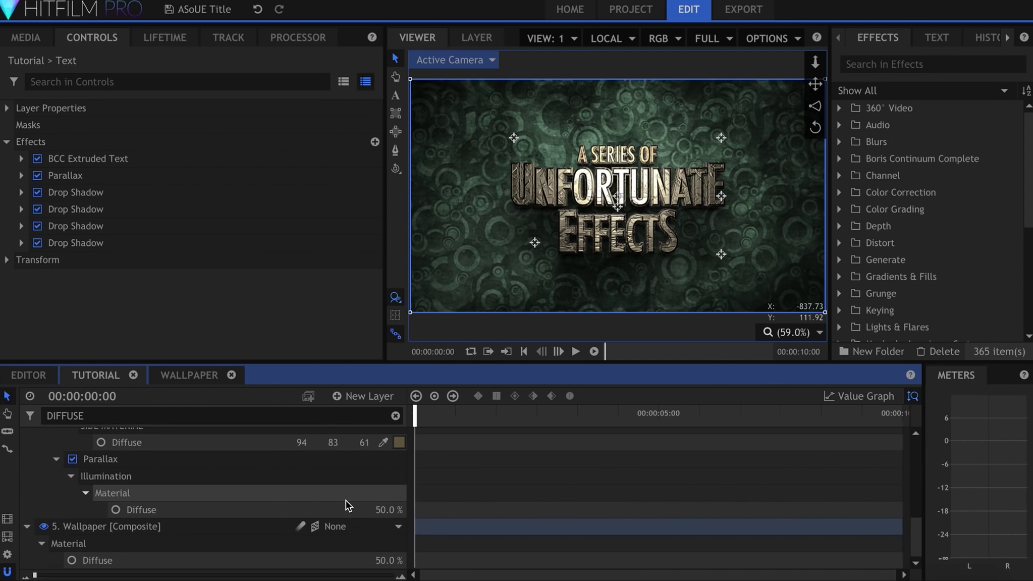
pyautogui.scroll(1, 352, 507)
# Open the top text layer's side-face colour, then enter 'THE DAMNED' in the extruded text editor.
pyautogui.click(399, 488)
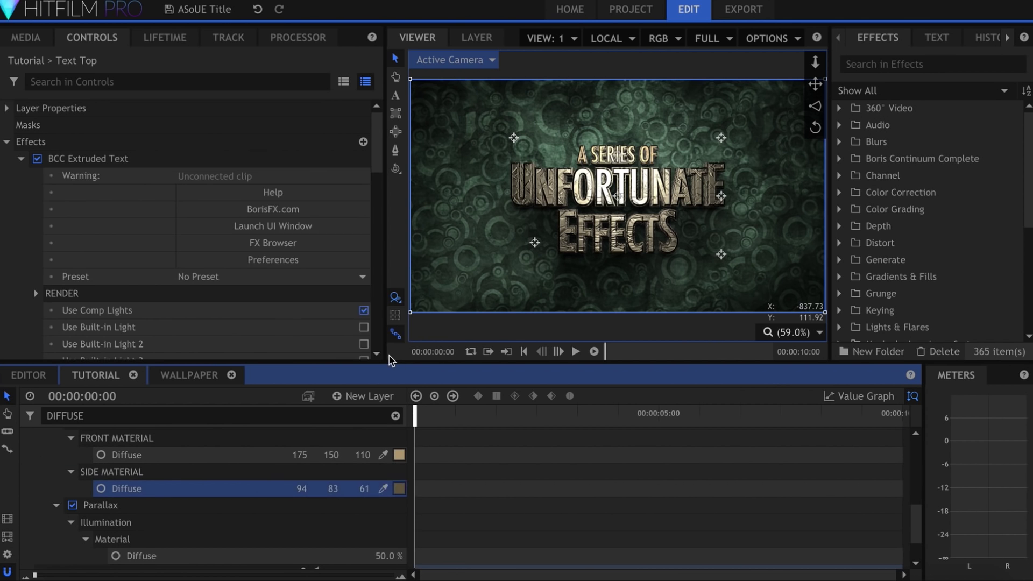
pyautogui.click(399, 488)
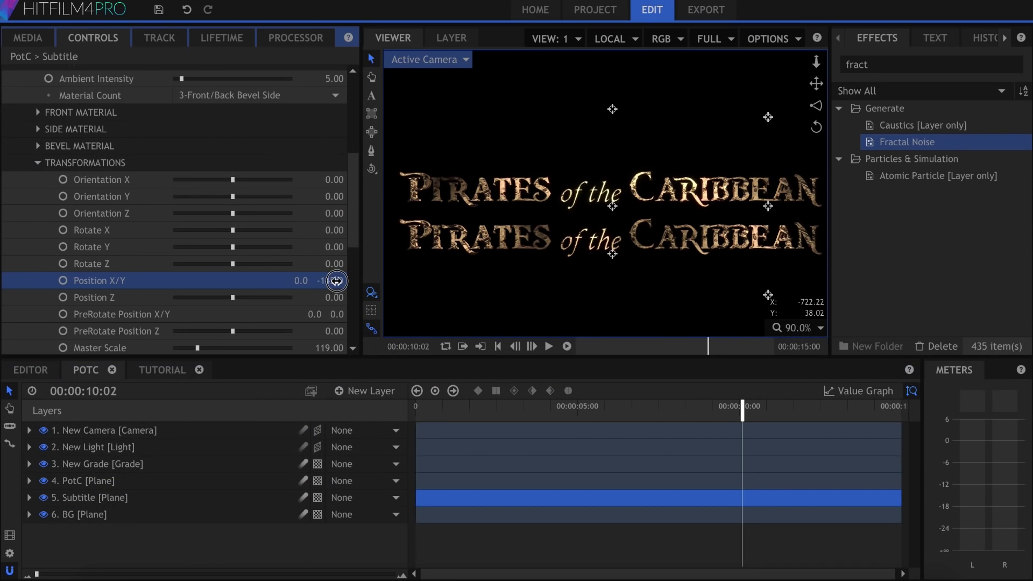
pyautogui.scroll(5, 178, 215)
pyautogui.click(247, 157)
pyautogui.write('THE DAM')
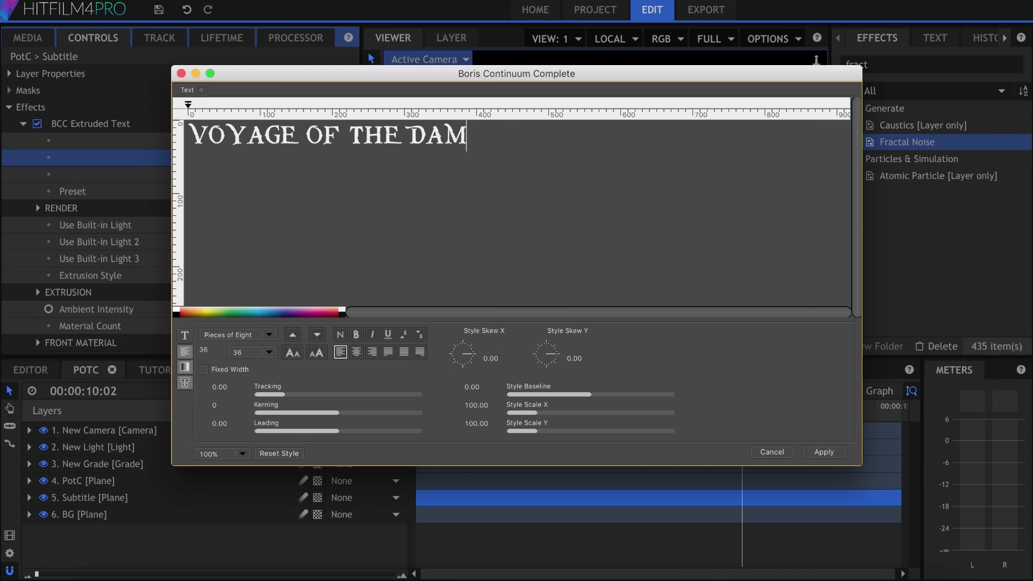
pyautogui.write('NED')
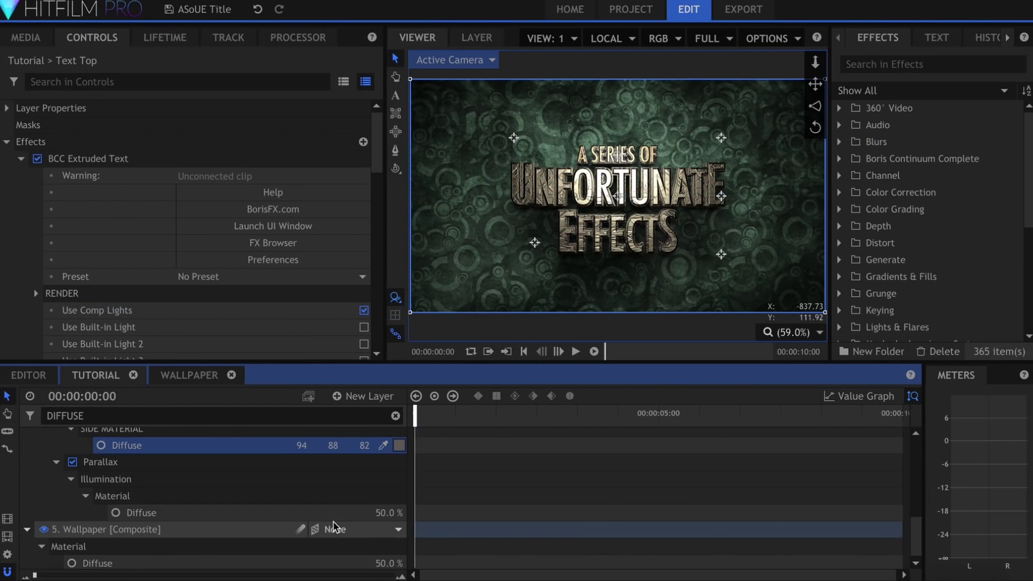
# Give the top text layer's front face a paler, then warmer, beige diffuse colour.
pyautogui.scroll(2, 345, 517)
pyautogui.click(399, 457)
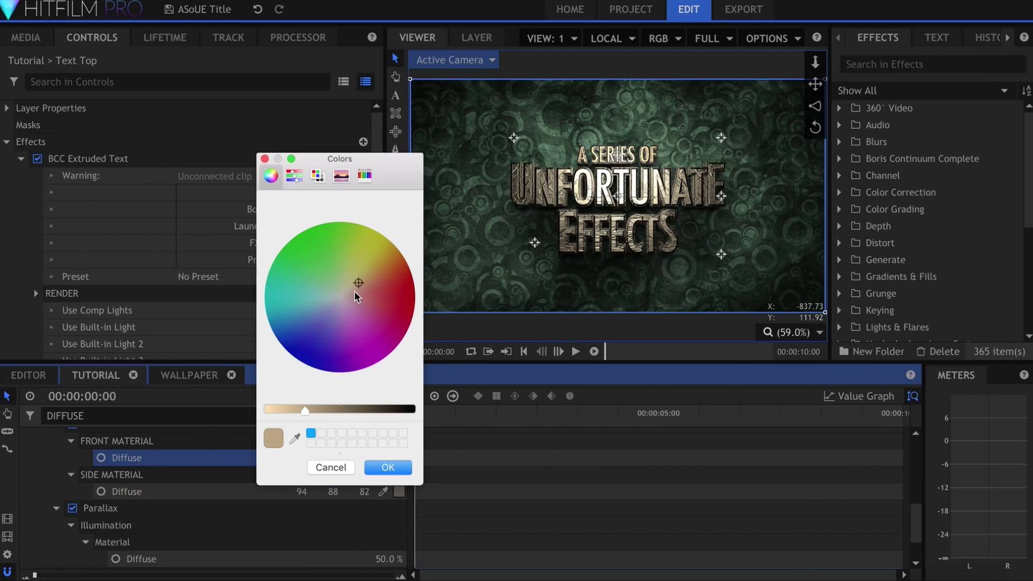
pyautogui.click(347, 300)
pyautogui.press('Return')
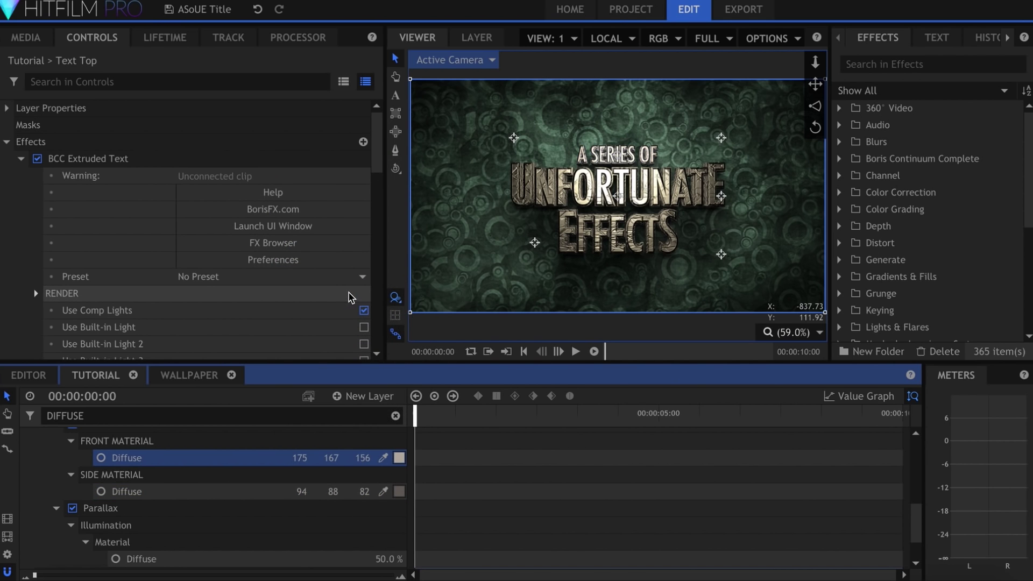
pyautogui.click(398, 458)
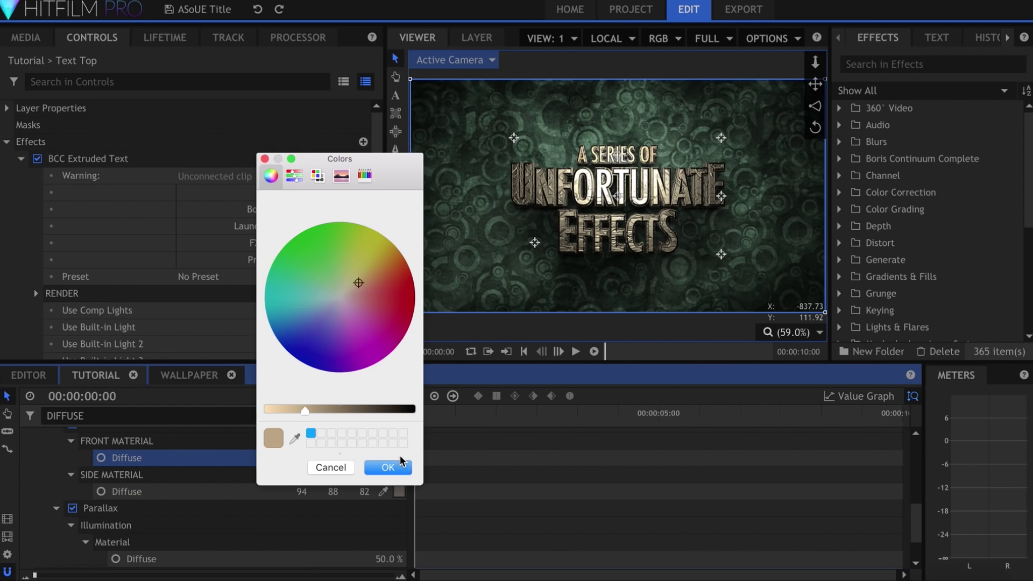
pyautogui.click(354, 295)
pyautogui.press('Return')
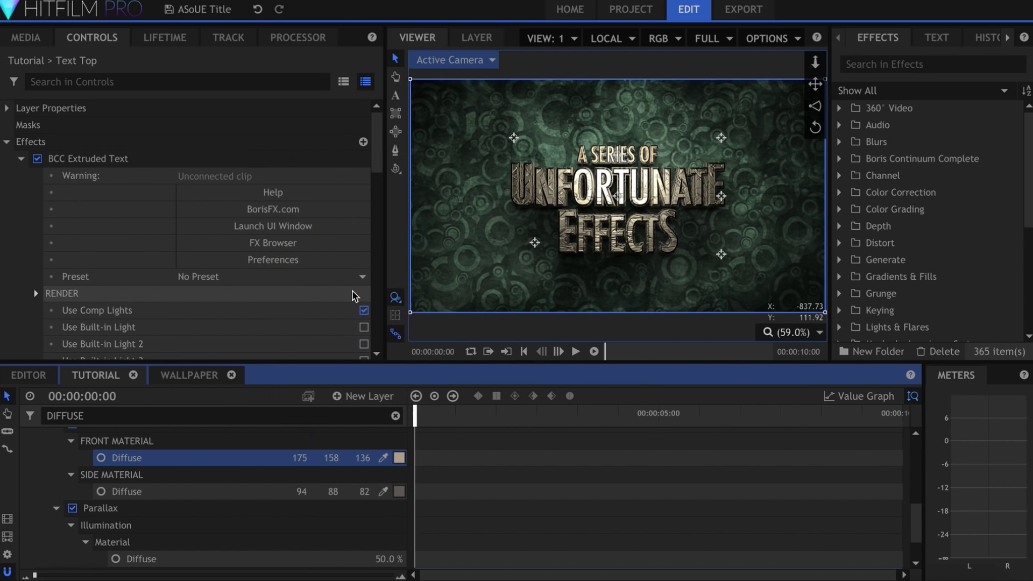
# Collapse the Text and Text Top layers and clear the DIFFUSE filter to list all layers.
pyautogui.scroll(2, 330, 501)
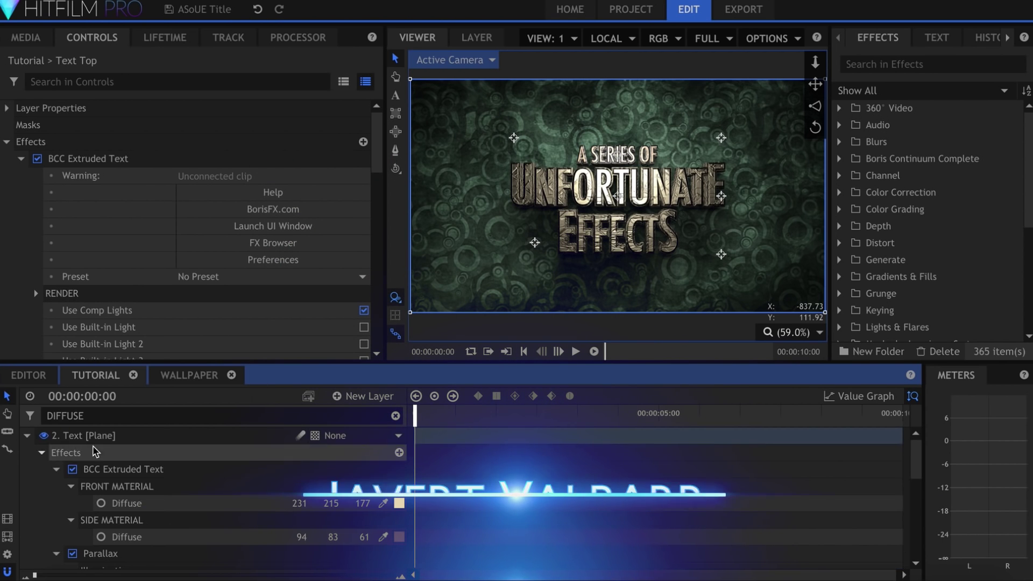
pyautogui.click(25, 436)
pyautogui.click(25, 436)
pyautogui.click(27, 453)
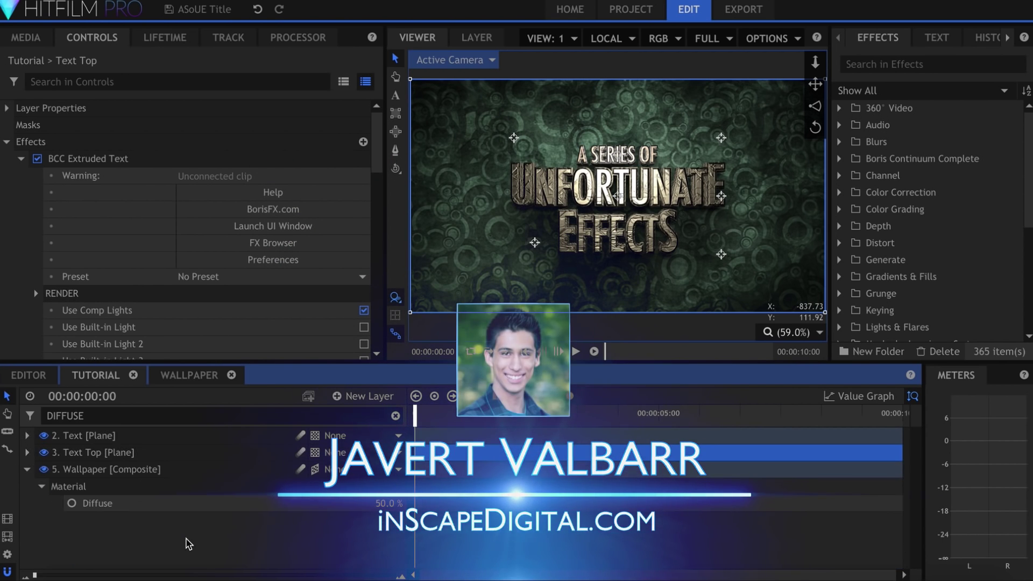
pyautogui.click(395, 415)
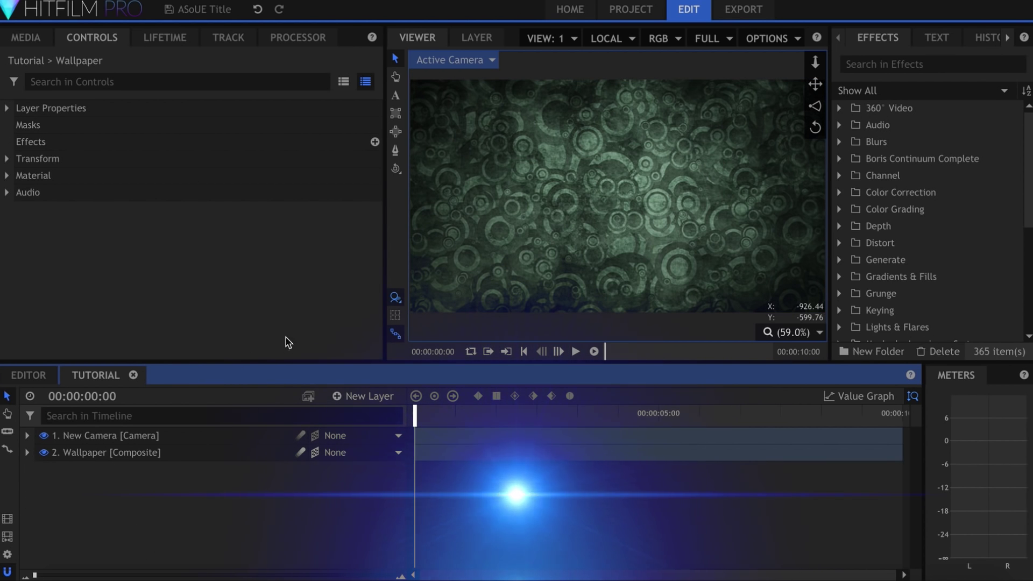
# Inside the Wallpaper composite, tick Hue, Saturation & Lightness and Hue Colorize on Circle BG.jpg, then return to Tutorial.
pyautogui.doubleClick(248, 455)
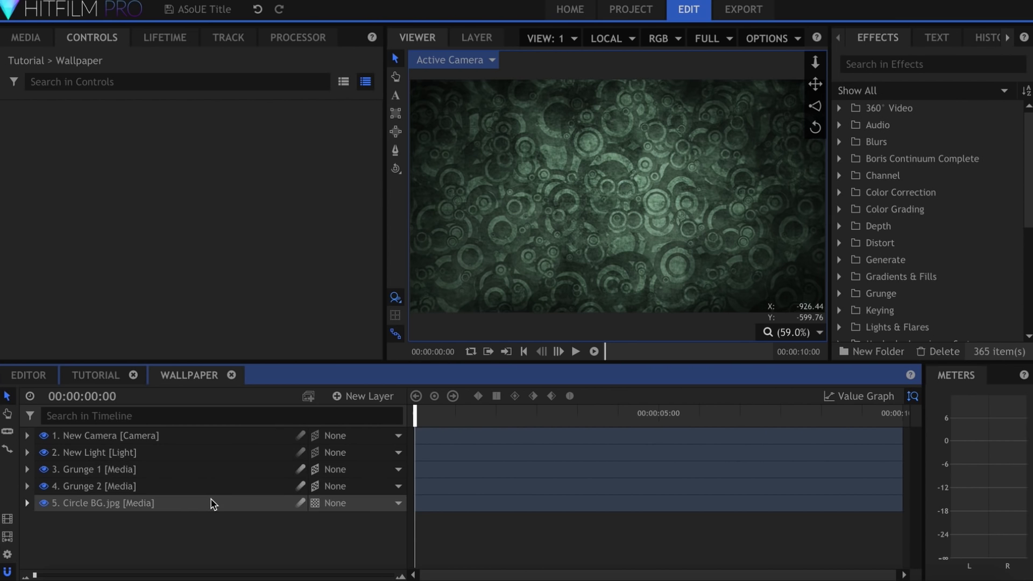
pyautogui.click(214, 503)
pyautogui.click(6, 142)
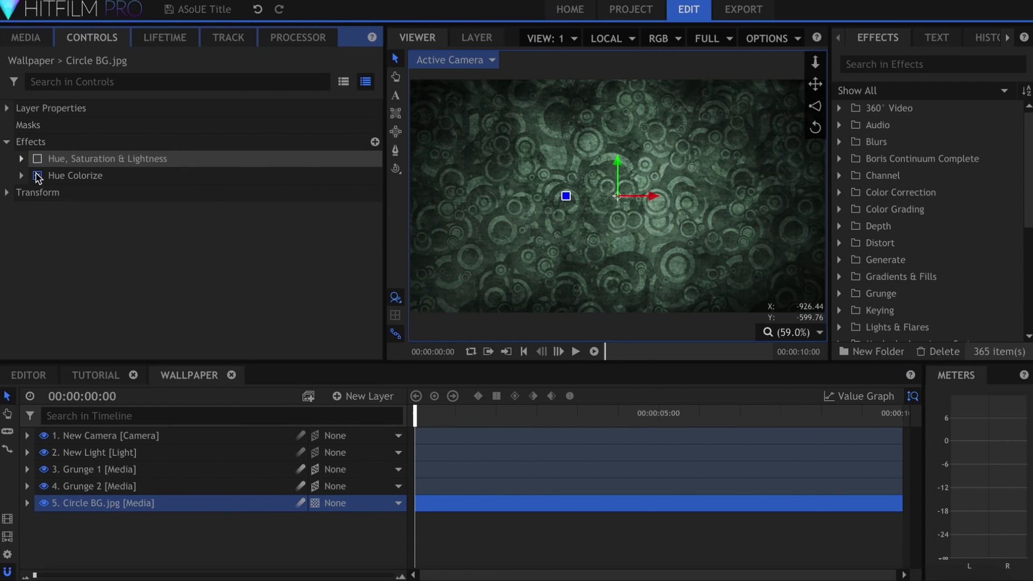
pyautogui.click(37, 158)
pyautogui.click(37, 176)
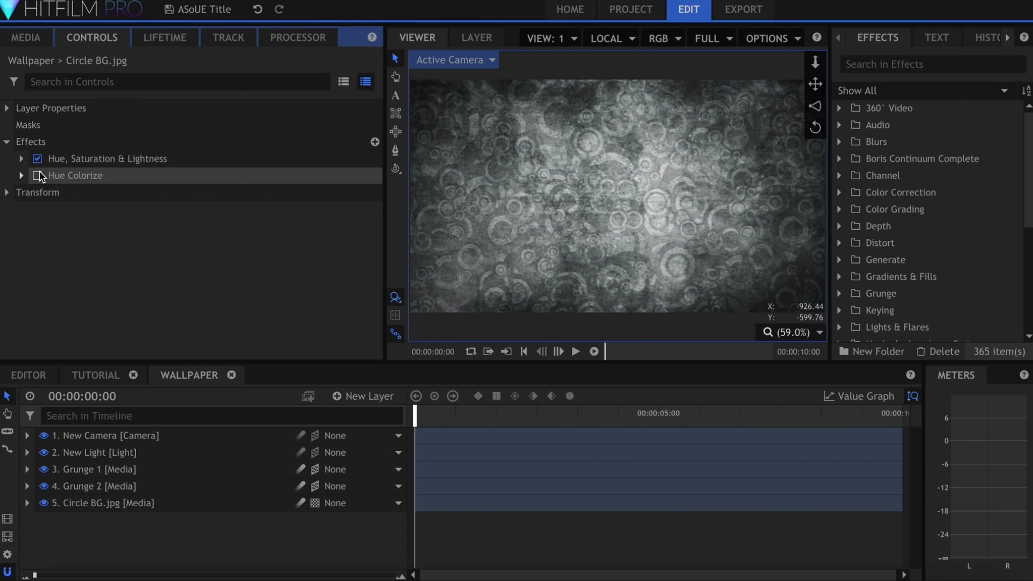
pyautogui.click(38, 175)
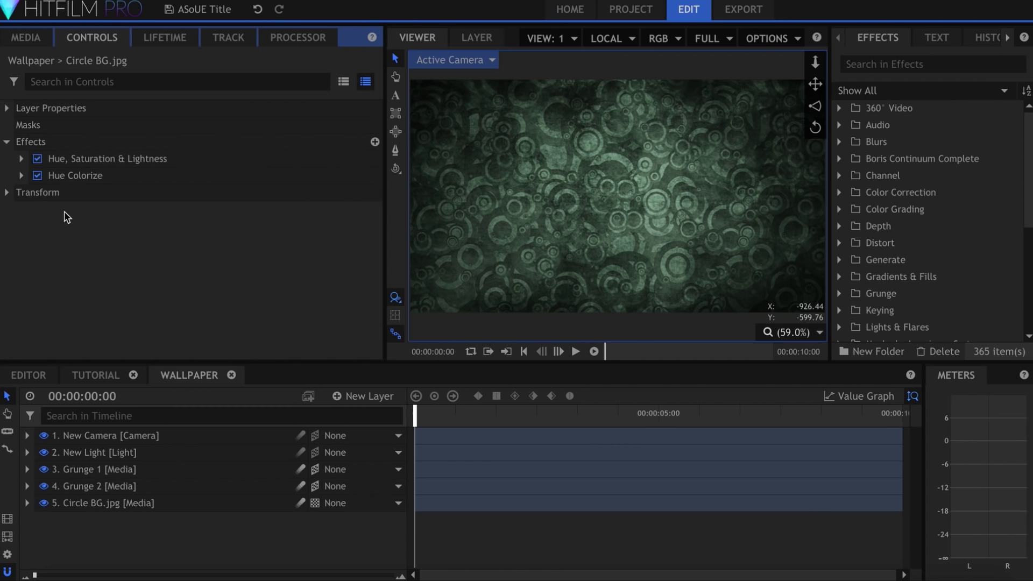
pyautogui.click(108, 377)
# Create a new plane layer named Text in the Tutorial composite.
pyautogui.click(351, 396)
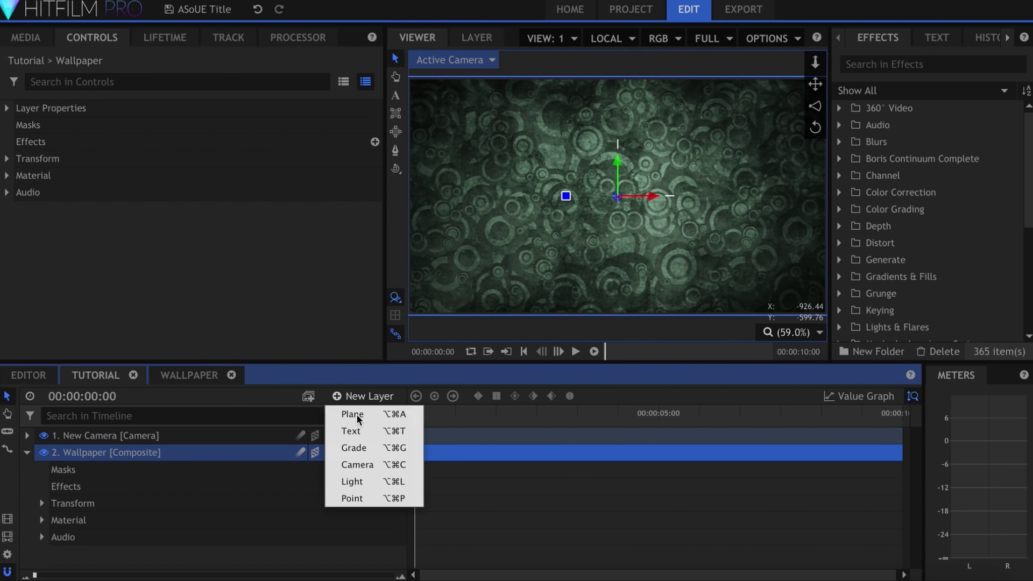
pyautogui.click(353, 415)
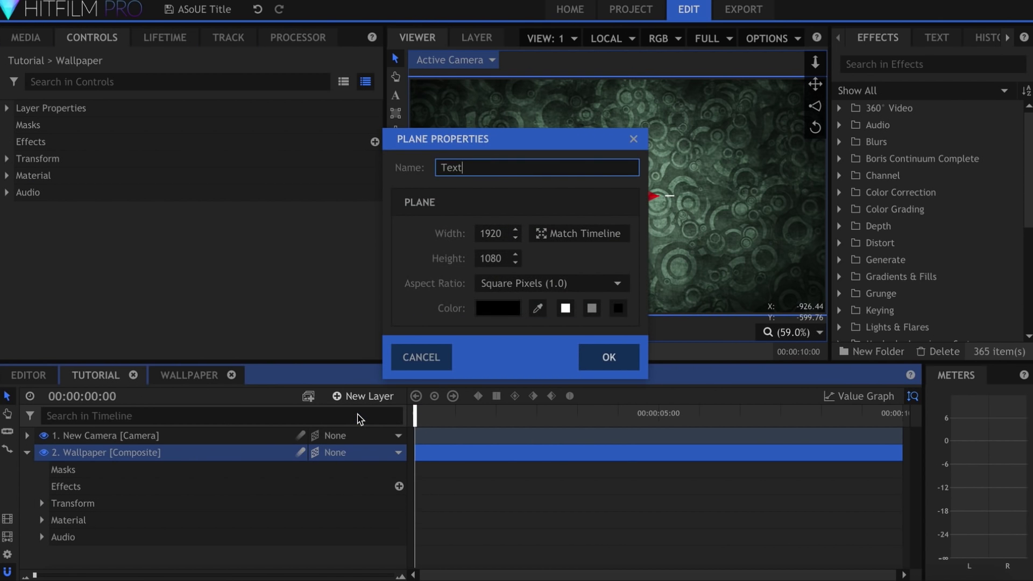
pyautogui.write('Text')
pyautogui.press('Return')
# Apply BCC 3D Objects > BCC Extruded Text to the Text layer and show its settings.
pyautogui.rightClick(265, 436)
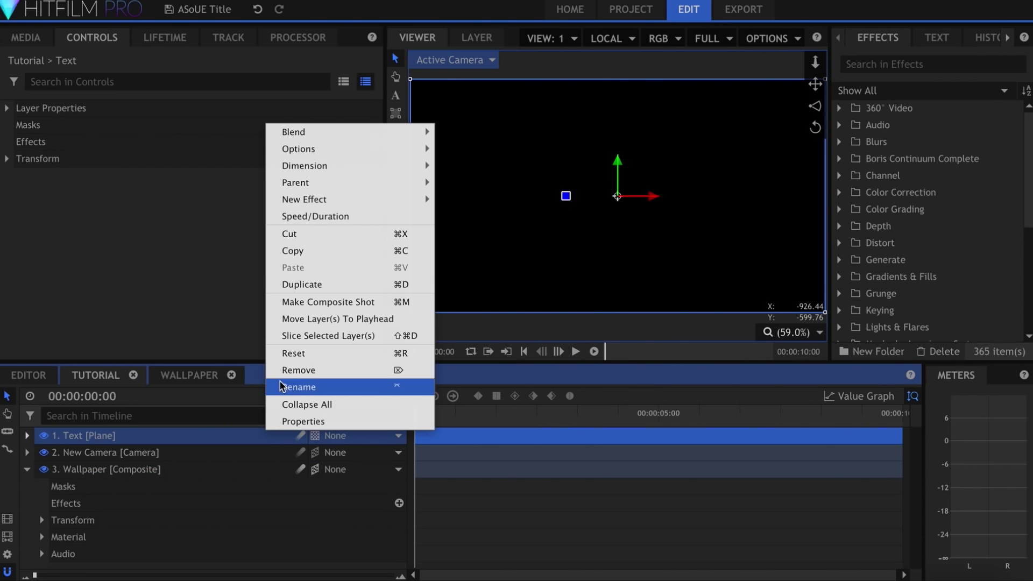
pyautogui.moveTo(355, 200)
pyautogui.moveTo(583, 253)
pyautogui.moveTo(675, 253)
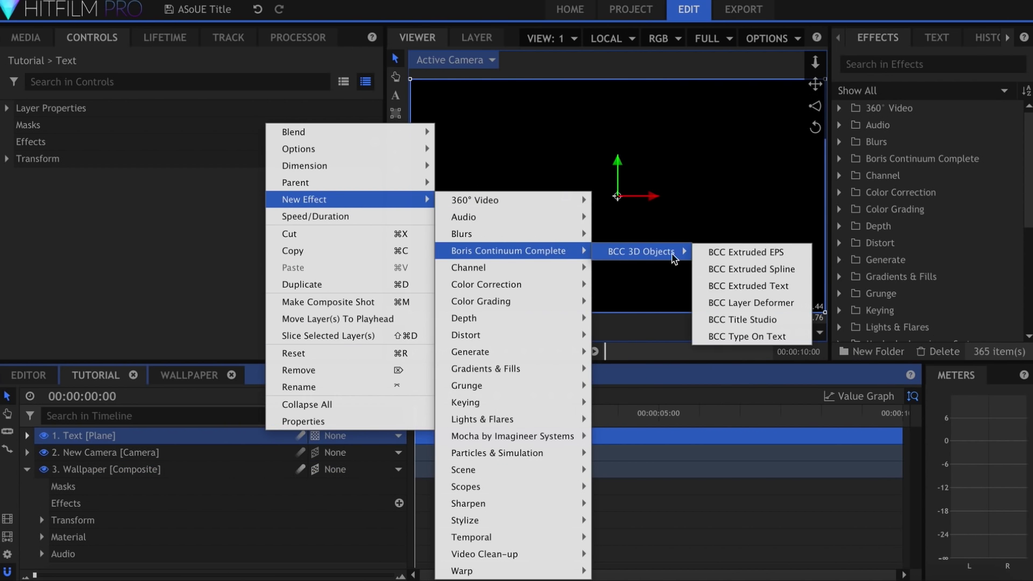
pyautogui.click(748, 283)
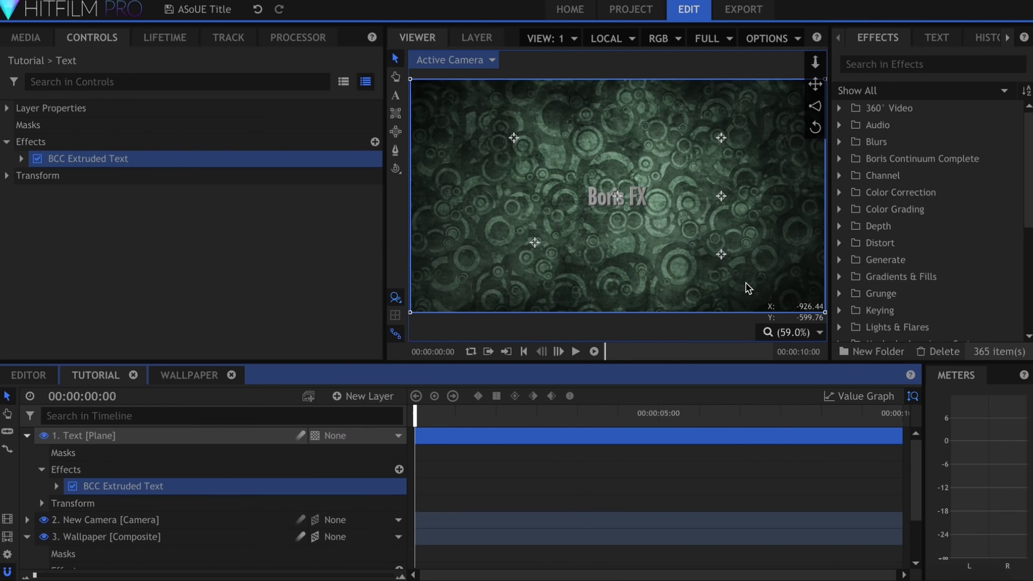
pyautogui.click(27, 435)
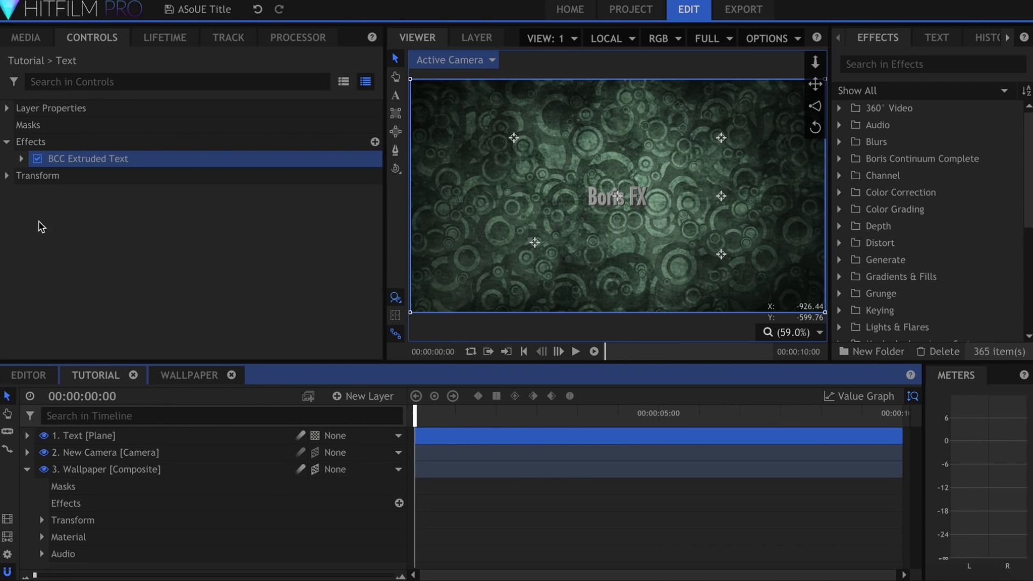
pyautogui.click(21, 158)
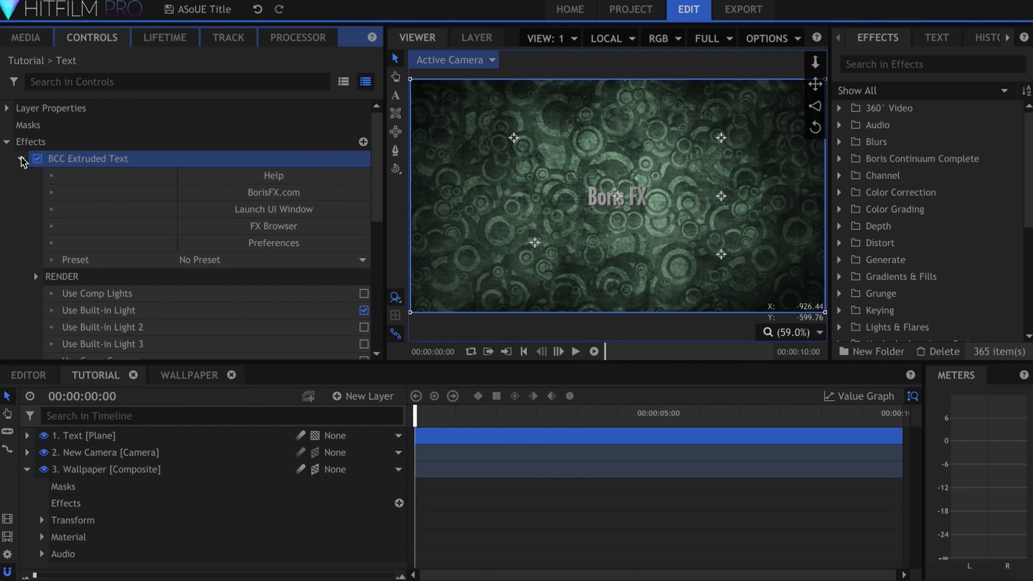
# Replace the placeholder Boris FX text with the UNFORTUNATE EFFECTS title at font size 80.
pyautogui.click(328, 210)
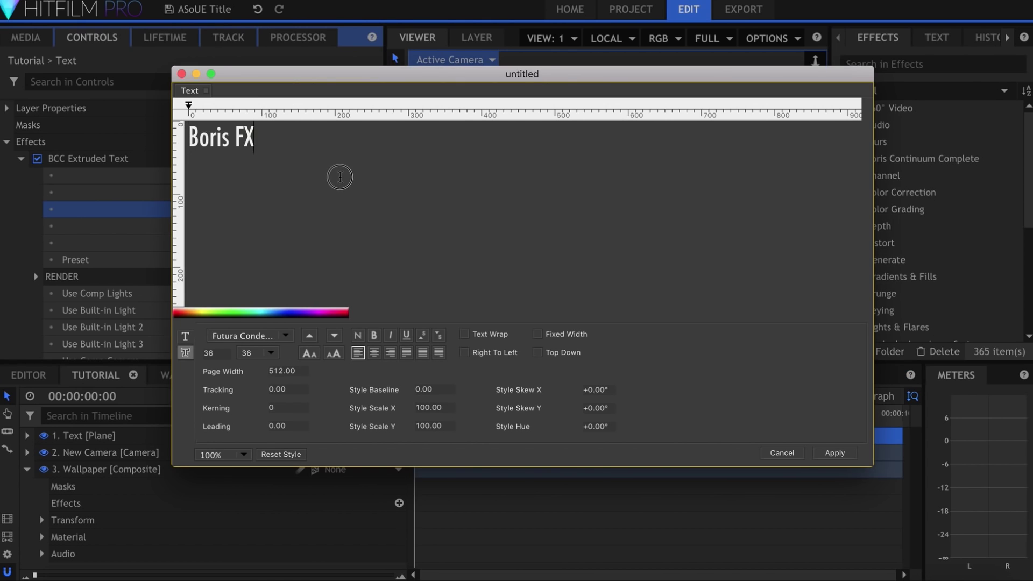
pyautogui.press('super+a')
pyautogui.write('U')
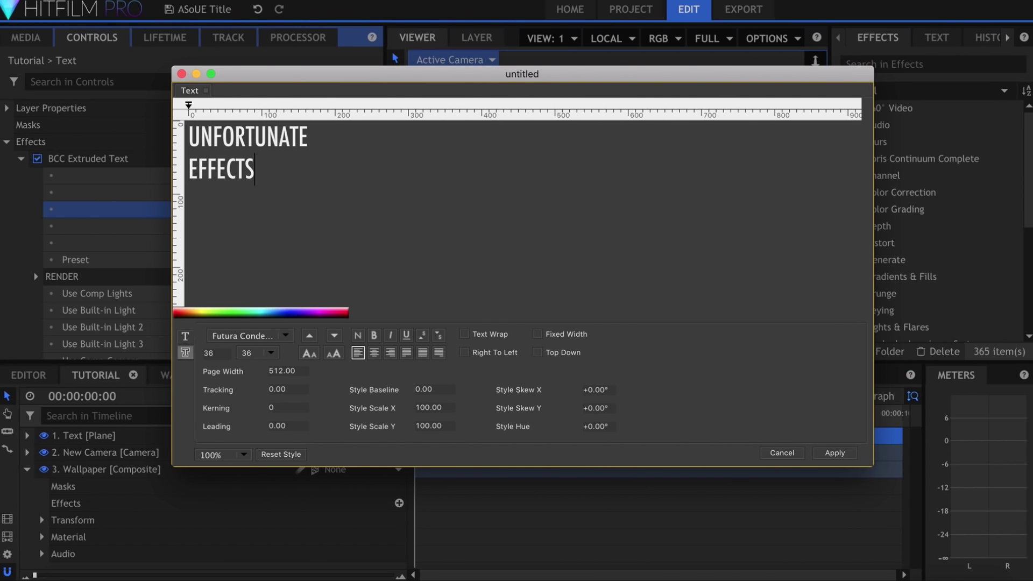
pyautogui.press('super+a')
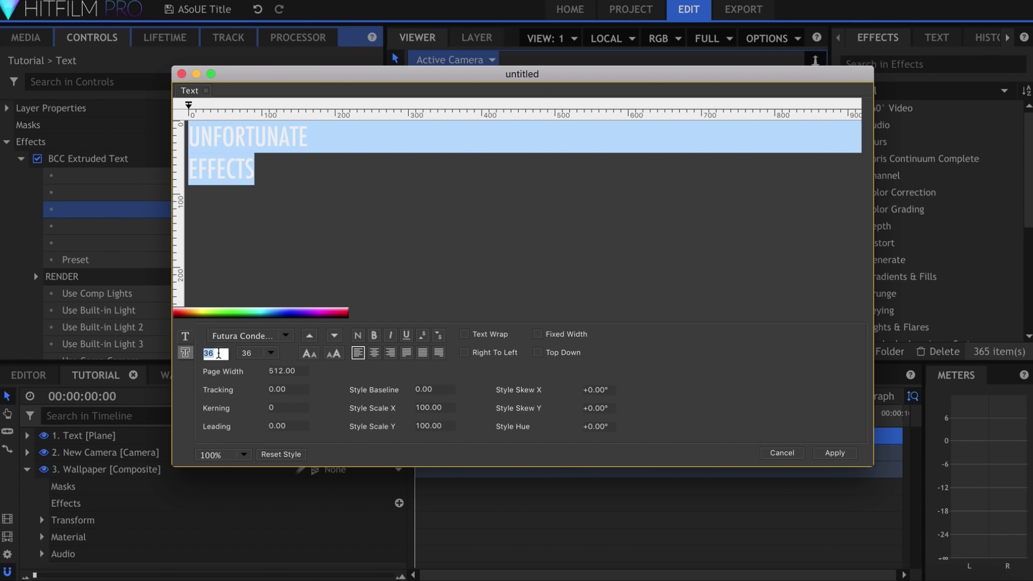
pyautogui.press('Return')
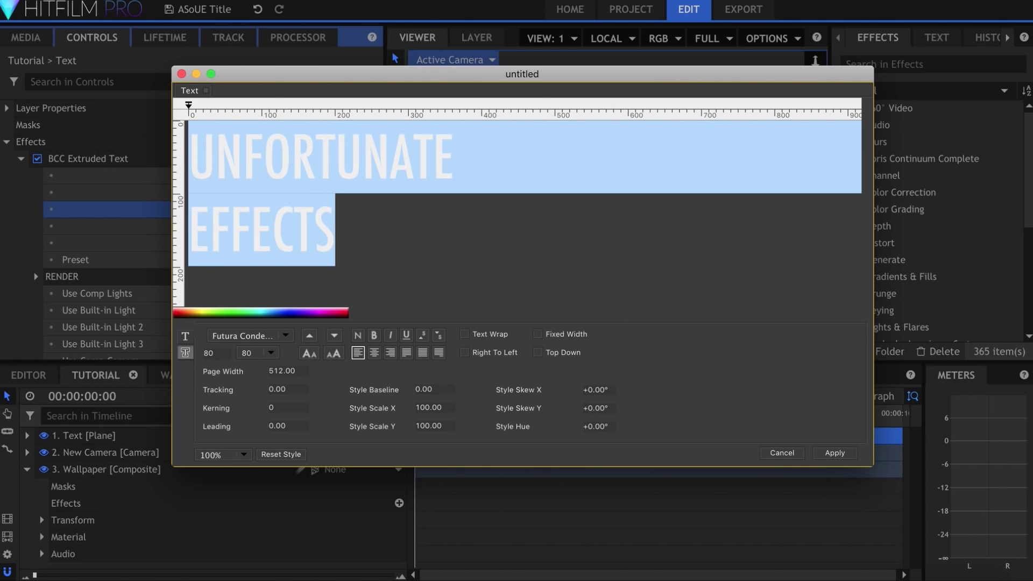
# Shrink the inner letters of UNFORTUNATE and EFFECTS to size 70 and apply the text.
pyautogui.moveTo(433, 171); pyautogui.dragTo(227, 167)
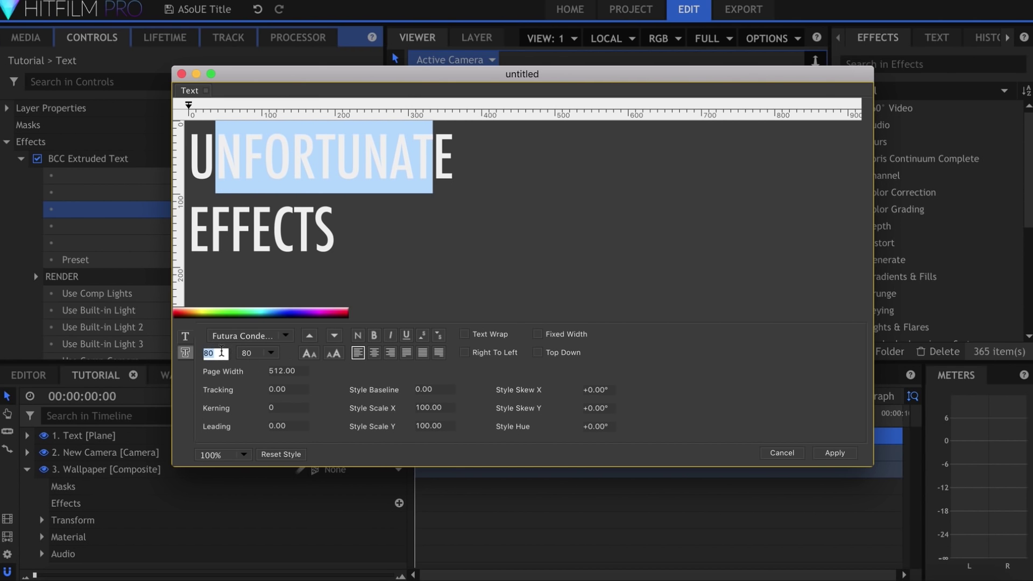
pyautogui.press('Return')
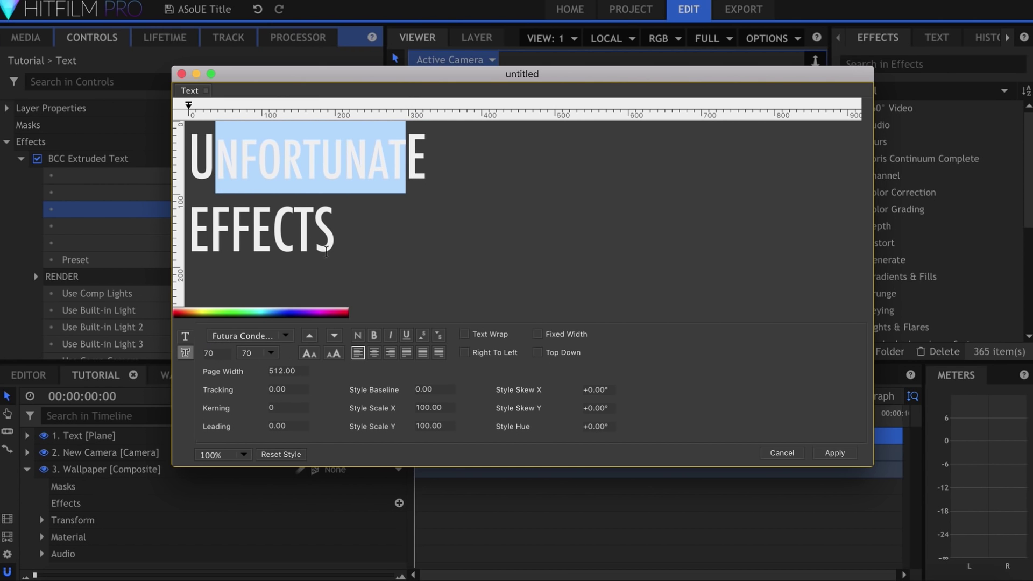
pyautogui.moveTo(315, 251); pyautogui.dragTo(236, 249)
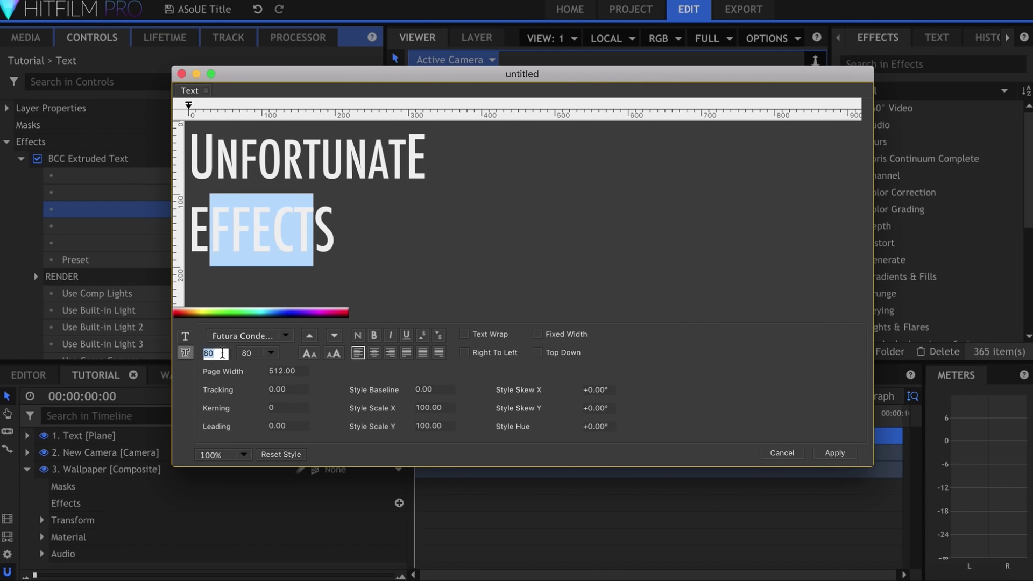
pyautogui.press('Return')
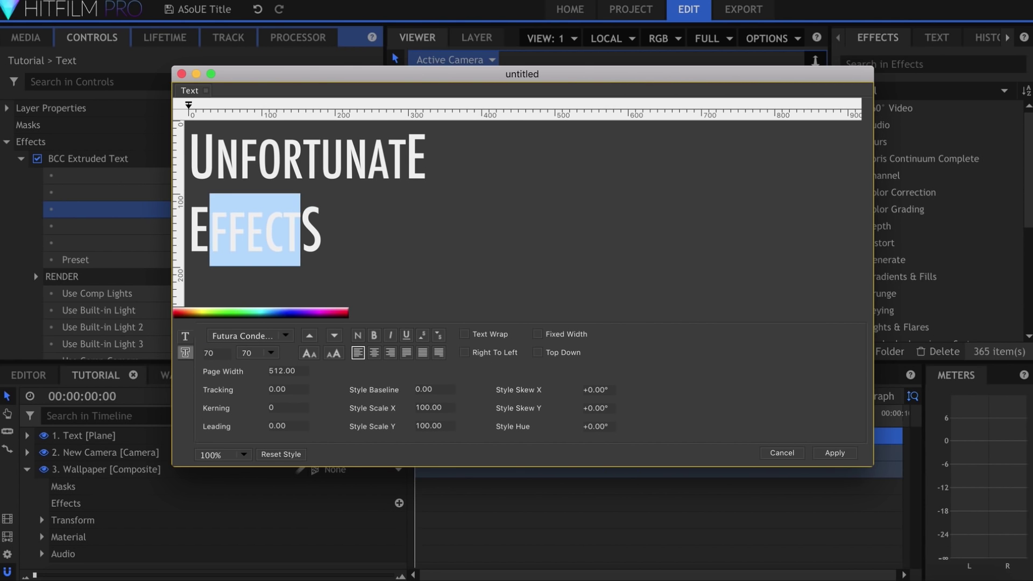
pyautogui.click(333, 262)
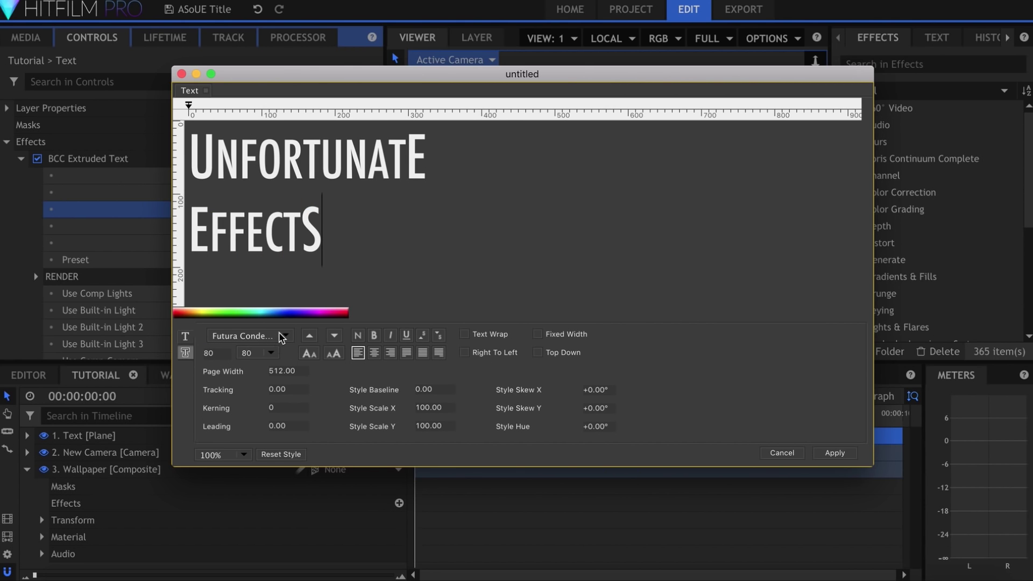
pyautogui.press('super+a')
pyautogui.click(400, 255)
pyautogui.click(829, 456)
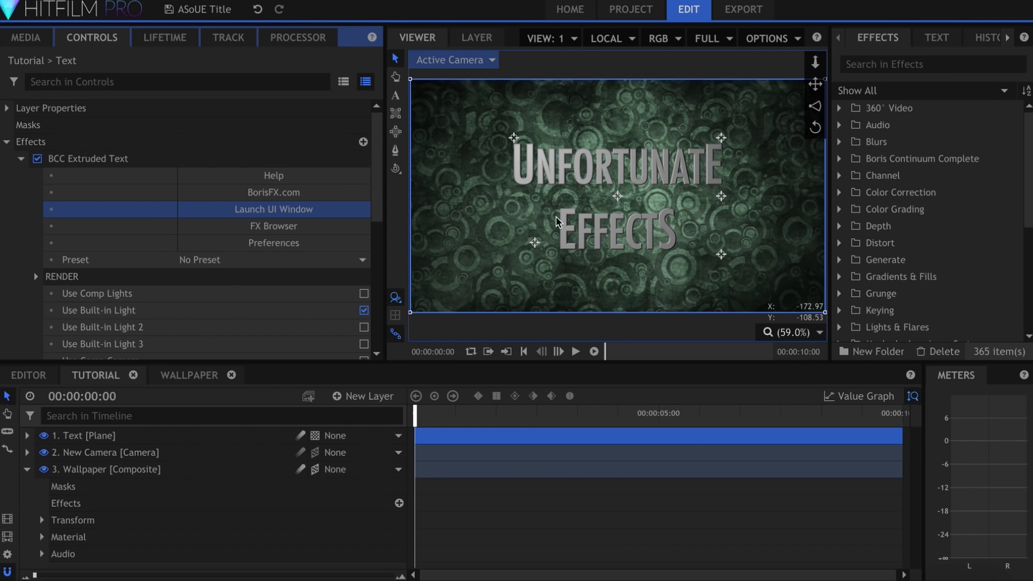
# Expand Letter Transformations and set the title's Leading to -30.
pyautogui.moveTo(383, 181); pyautogui.dragTo(378, 293)
pyautogui.click(36, 199)
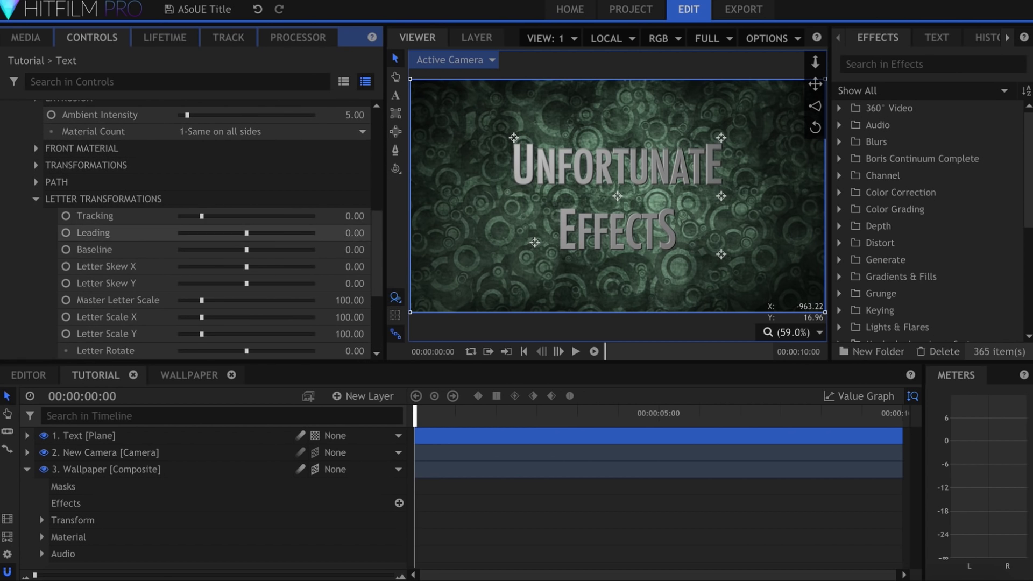
pyautogui.press('Return')
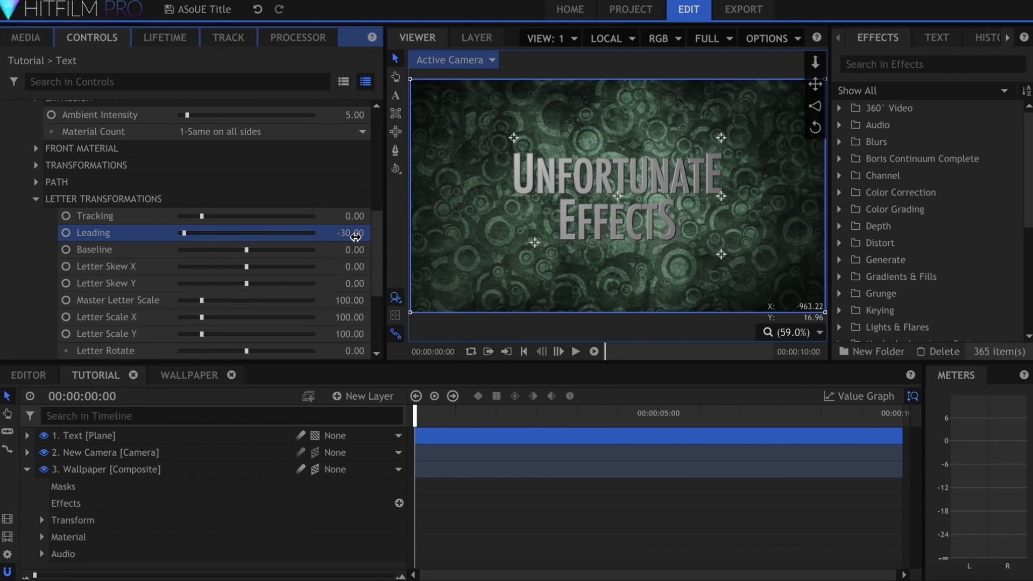
pyautogui.moveTo(378, 284); pyautogui.dragTo(382, 167)
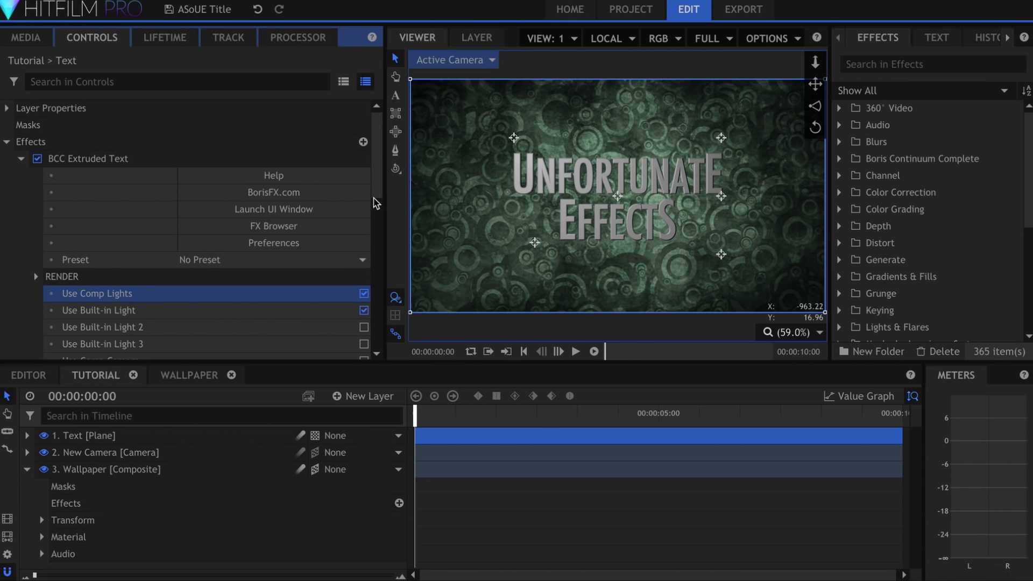
pyautogui.scroll(-3, 375, 203)
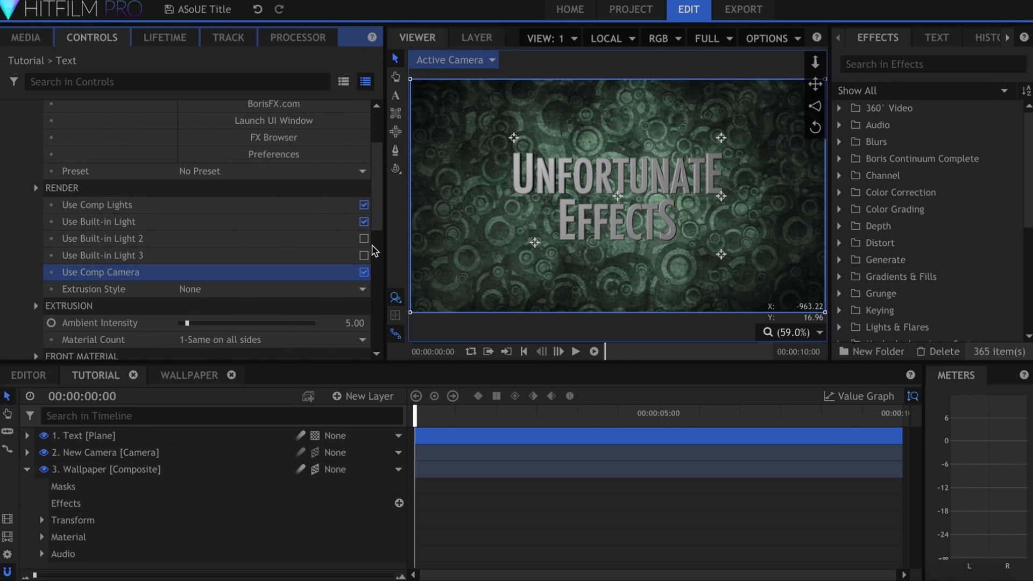
# Uncheck Use Built-in Light on the extruded title.
pyautogui.click(364, 222)
pyautogui.scroll(3, 377, 223)
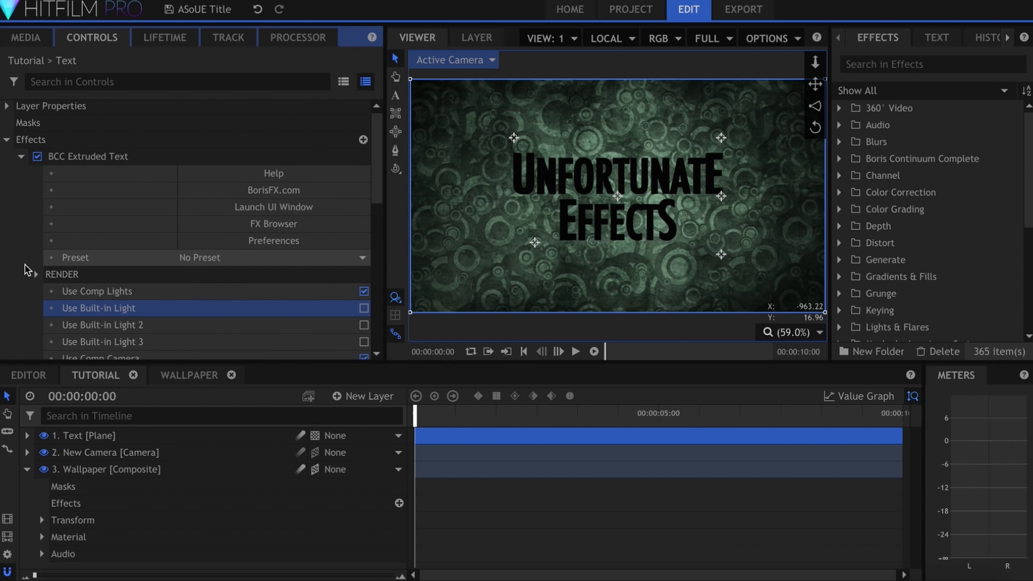
pyautogui.scroll(-2, 383, 203)
pyautogui.scroll(-6, 383, 203)
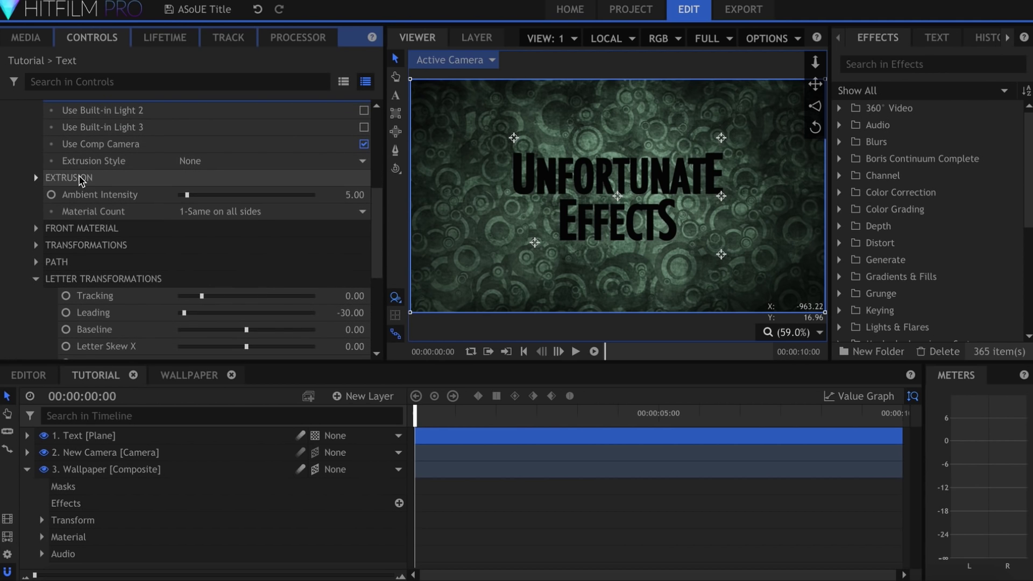
# Set Bevel Amount 0.5, Bevel Style Concave and Material Count 2-Front/Back Bevel/Side.
pyautogui.click(36, 178)
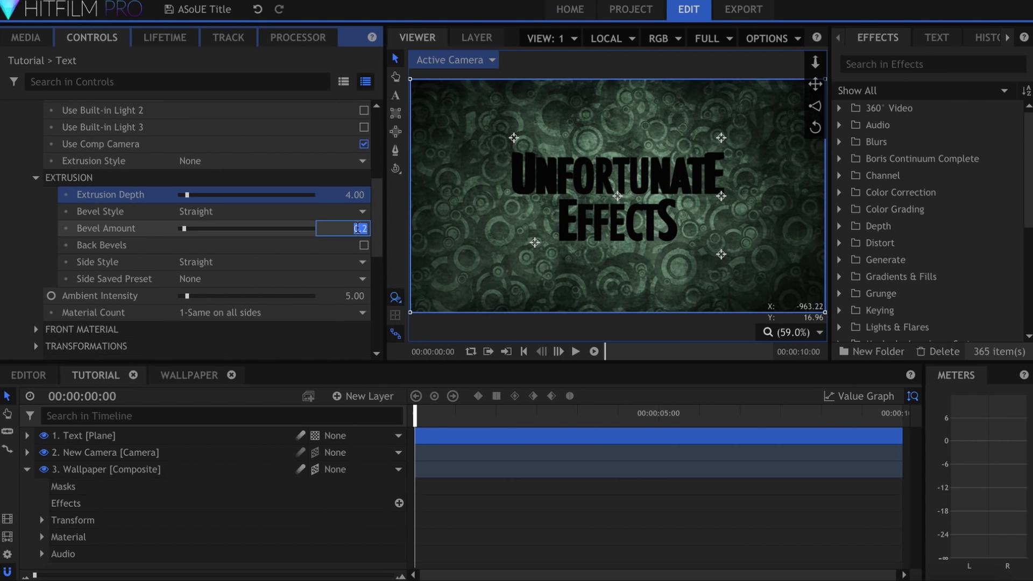
pyautogui.press('Return')
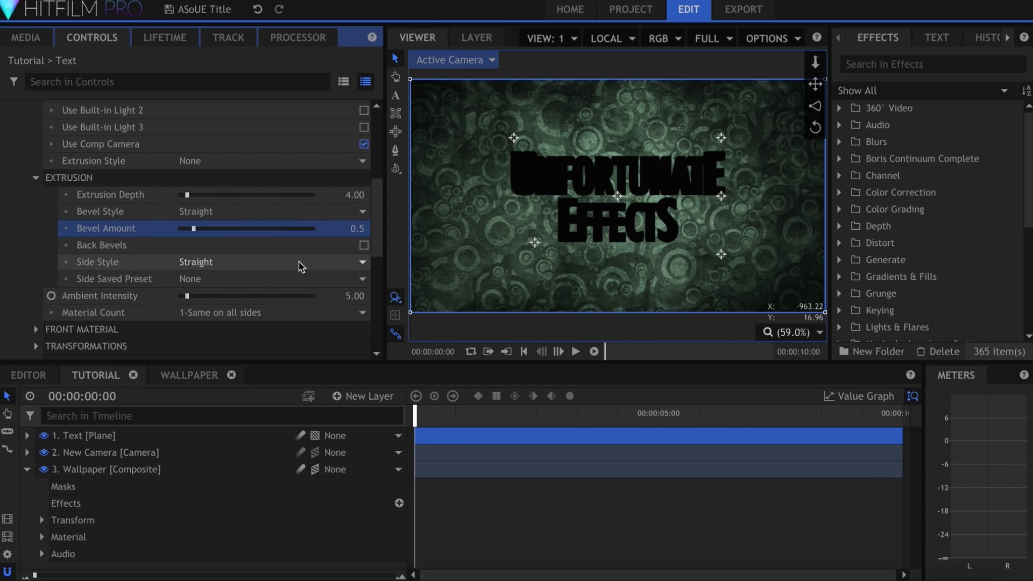
pyautogui.click(276, 211)
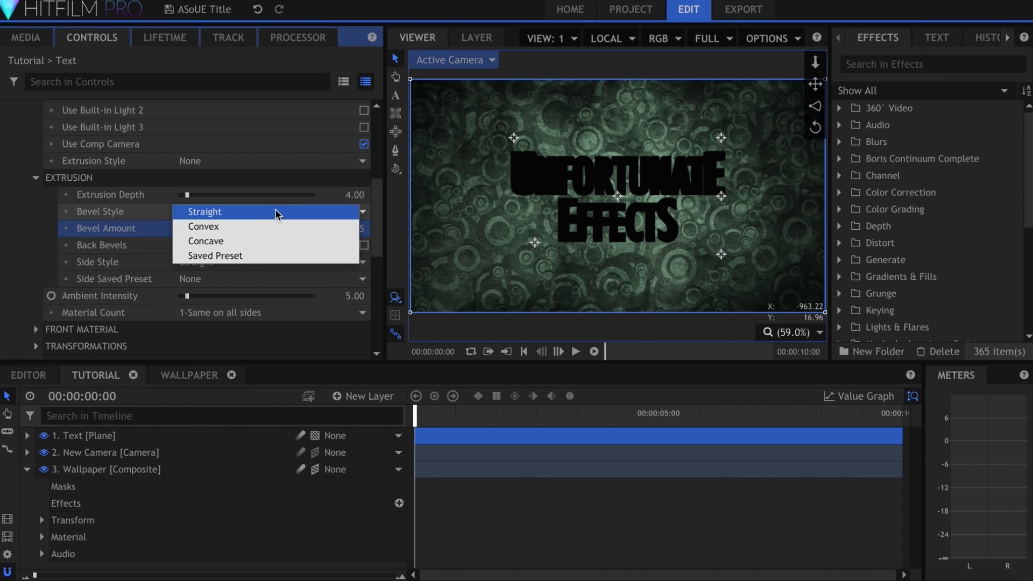
pyautogui.click(276, 241)
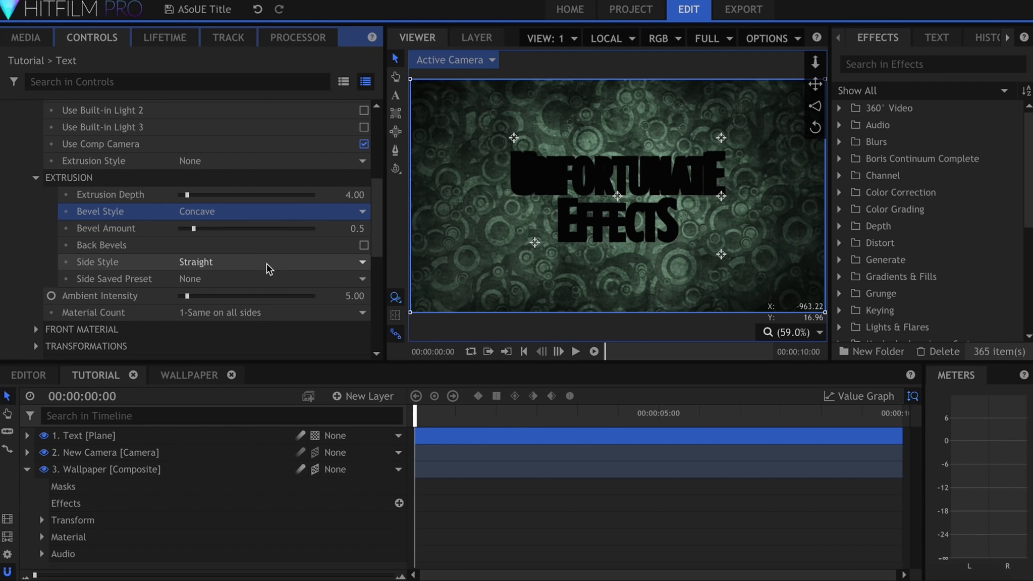
pyautogui.click(275, 314)
pyautogui.click(275, 343)
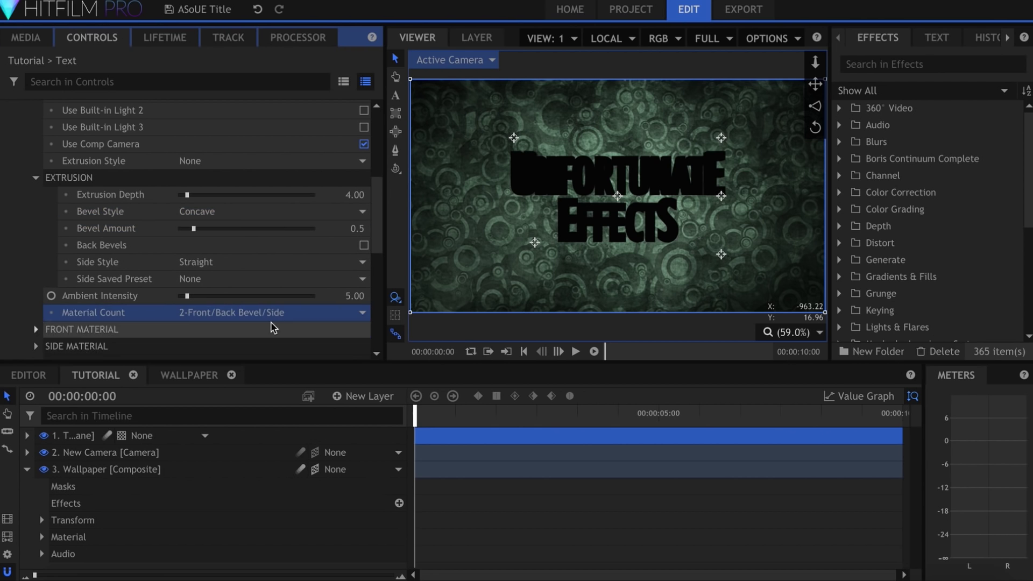
pyautogui.scroll(-3, 269, 301)
# Add a new light layer and move it to relight the title.
pyautogui.click(358, 391)
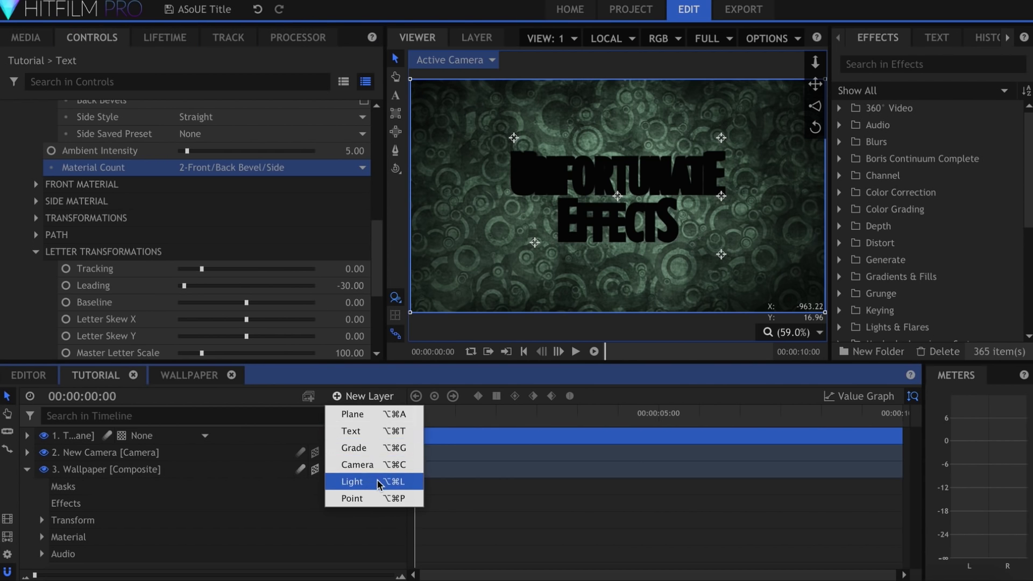
pyautogui.click(354, 481)
pyautogui.moveTo(615, 101); pyautogui.dragTo(669, 48)
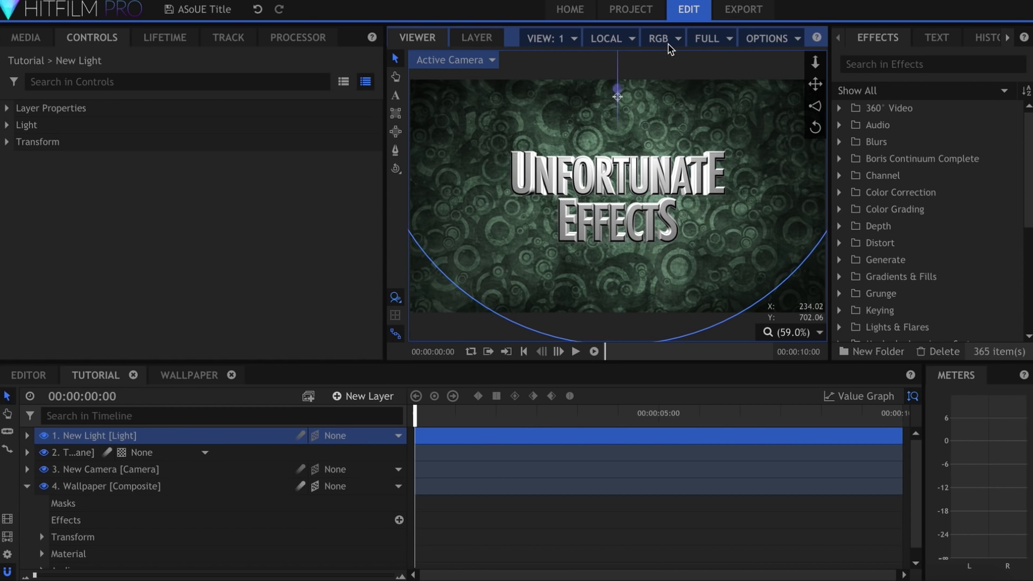
pyautogui.click(228, 487)
pyautogui.click(205, 458)
# Set the front material's Ambient to 117, 151, 128 and Diffuse to 175, 150, 110.
pyautogui.click(370, 240)
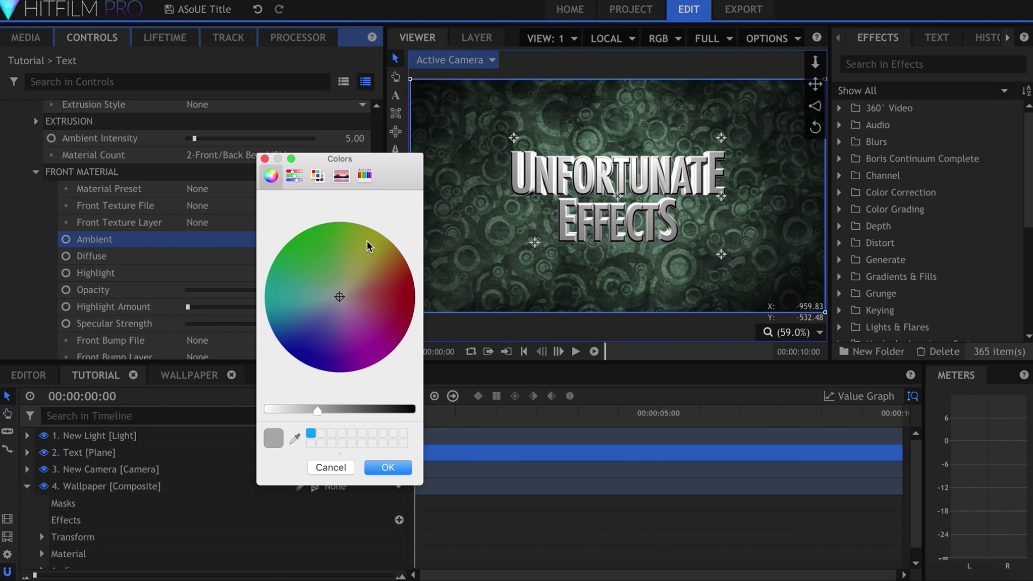
pyautogui.press('Return')
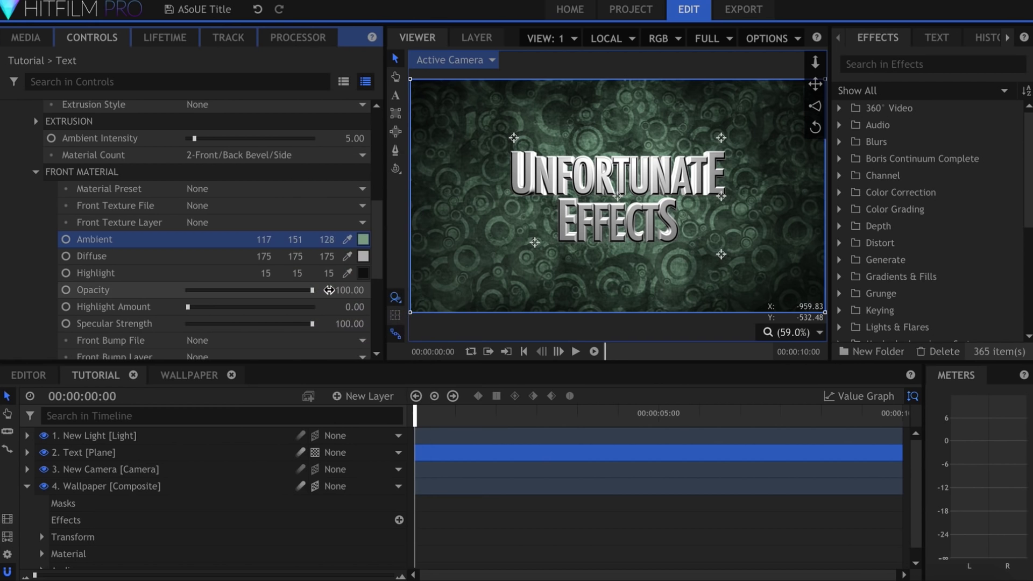
pyautogui.click(364, 258)
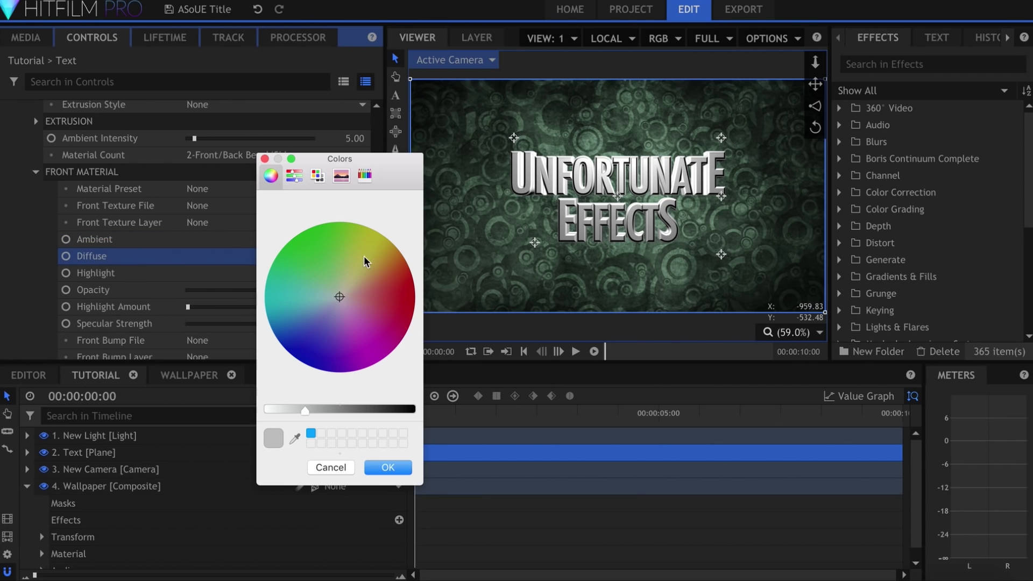
pyautogui.click(361, 283)
pyautogui.press('Return')
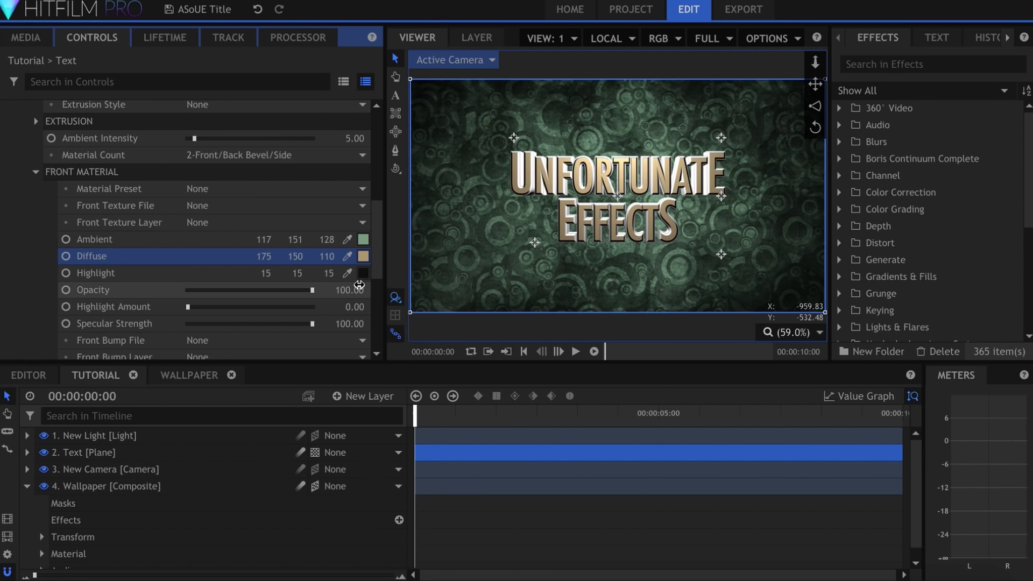
pyautogui.moveTo(380, 250); pyautogui.dragTo(380, 285)
# Set Front Bump File to tiles-Plexi-Dome.jpg with Bump Strength 30.
pyautogui.click(349, 237)
pyautogui.scroll(-20, 315, 301)
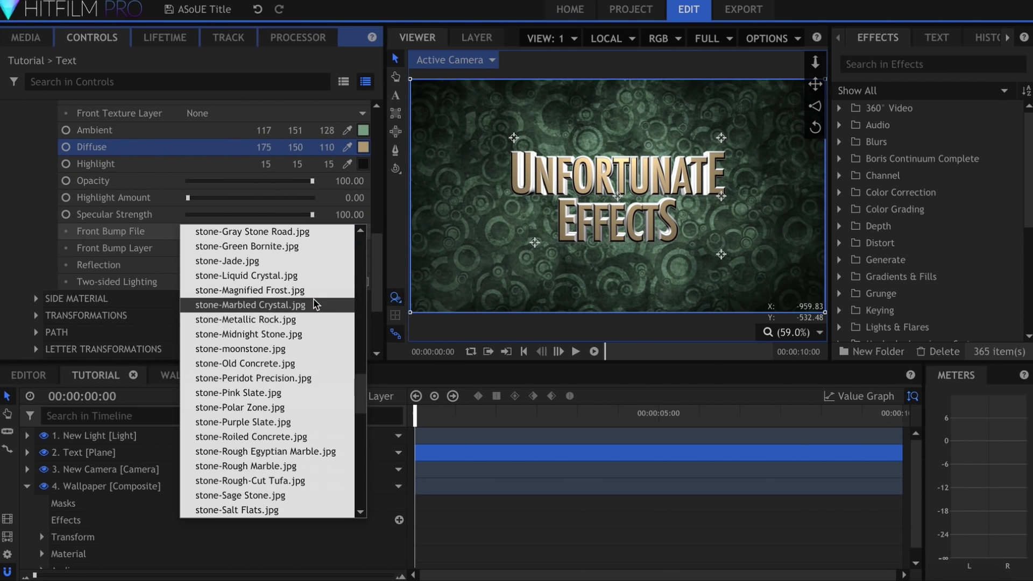
pyautogui.scroll(-10, 315, 301)
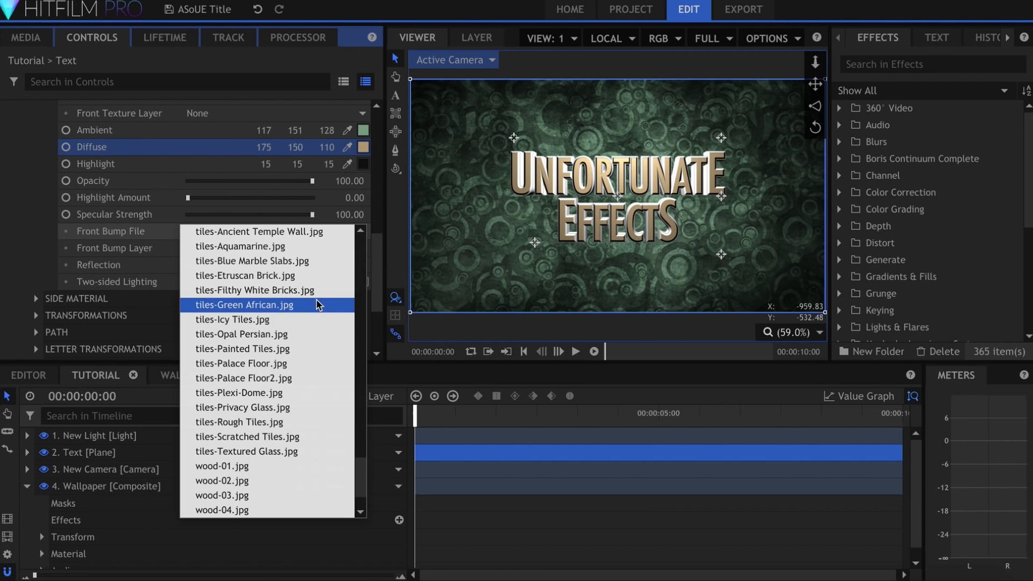
pyautogui.click(303, 392)
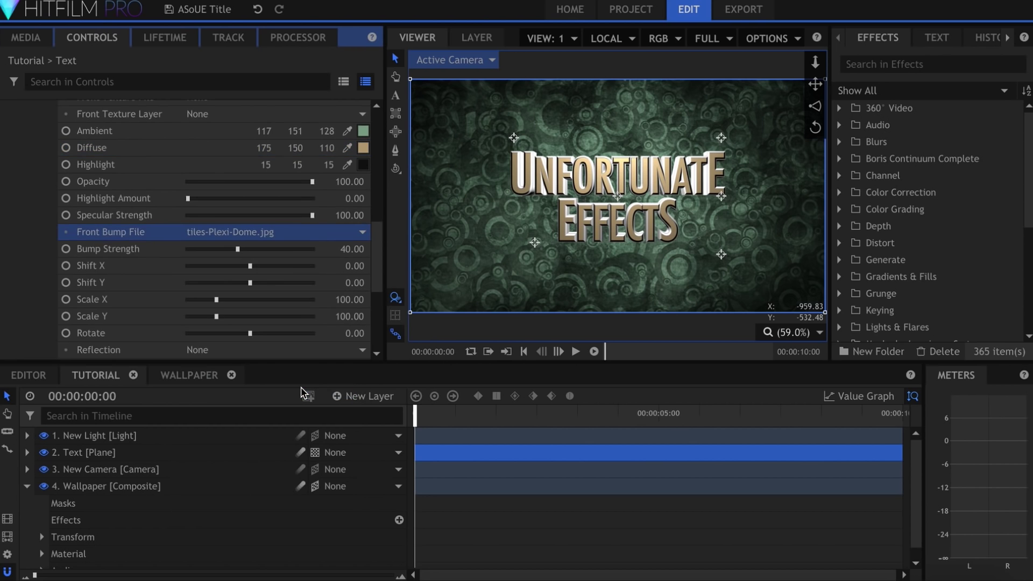
pyautogui.click(349, 251)
pyautogui.write('30')
pyautogui.press('Return')
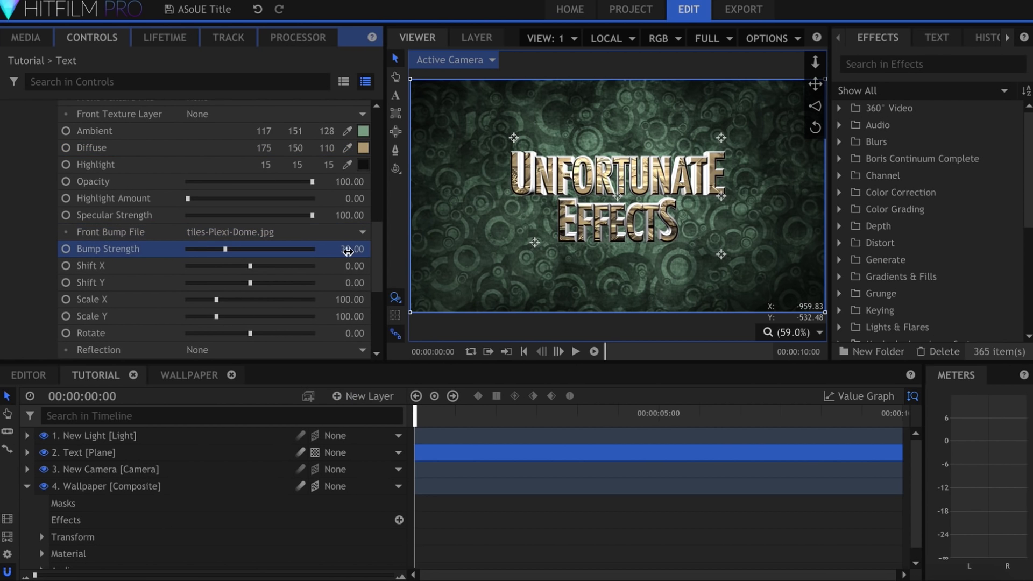
# Scale the front bump map to 50 in both X and Y.
pyautogui.click(359, 303)
pyautogui.write('50')
pyautogui.press('Tab')
pyautogui.write('50')
pyautogui.press('Return')
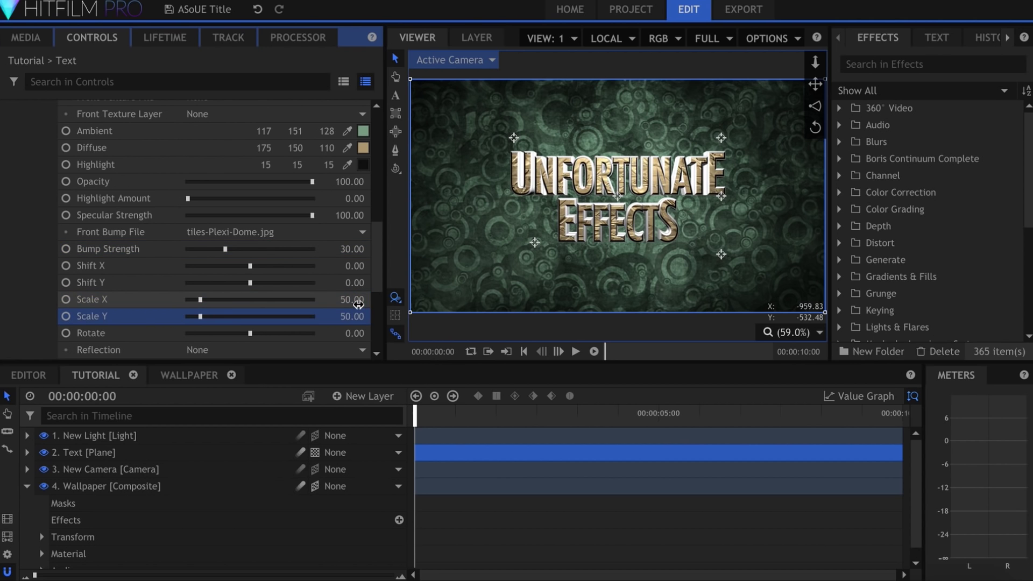
pyautogui.scroll(-5, 369, 290)
pyautogui.click(75, 205)
# Set the Side Texture File to stone-Fossil Green.jpg.
pyautogui.scroll(-2, 376, 269)
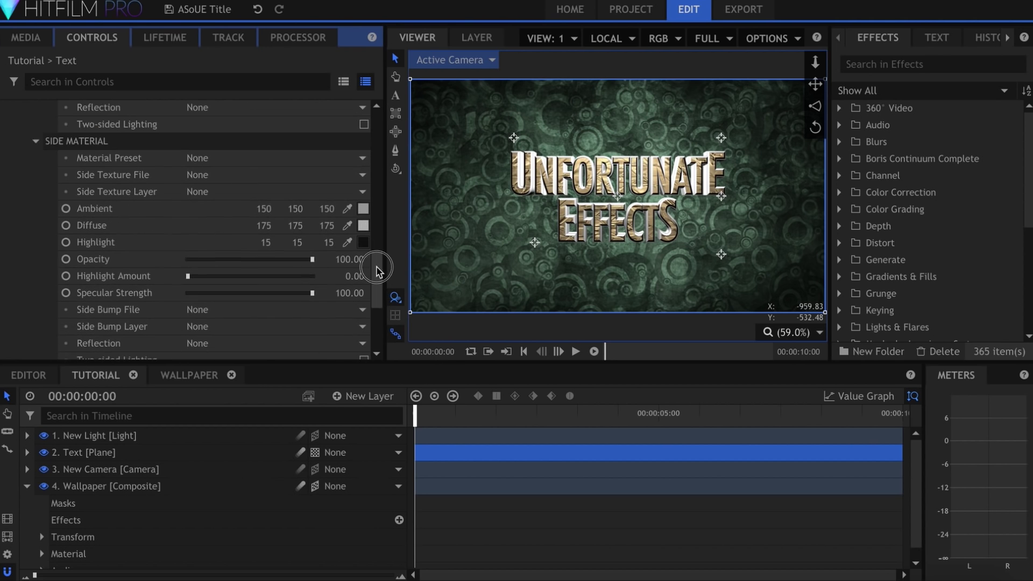
pyautogui.click(339, 175)
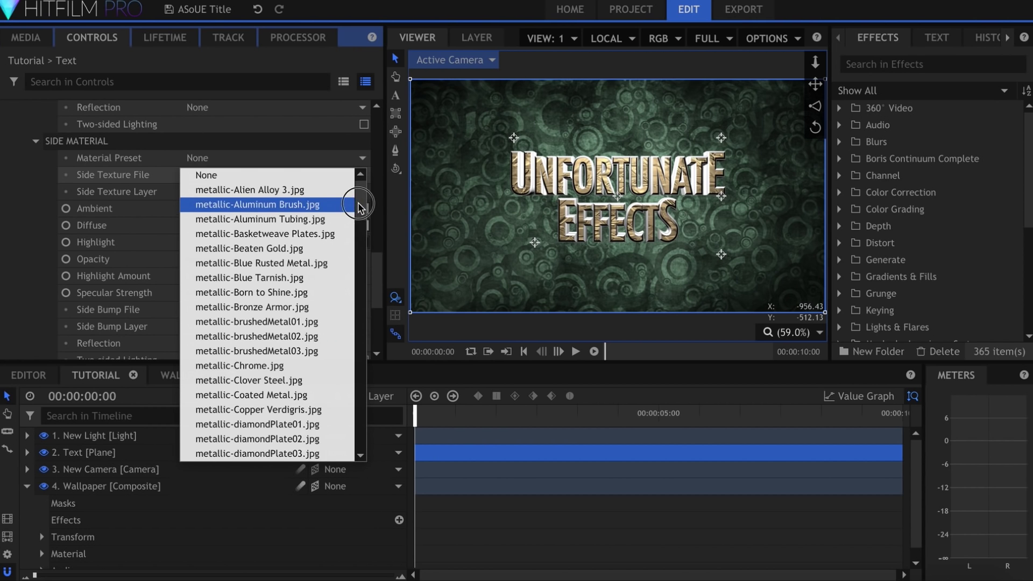
pyautogui.moveTo(359, 207); pyautogui.dragTo(376, 329)
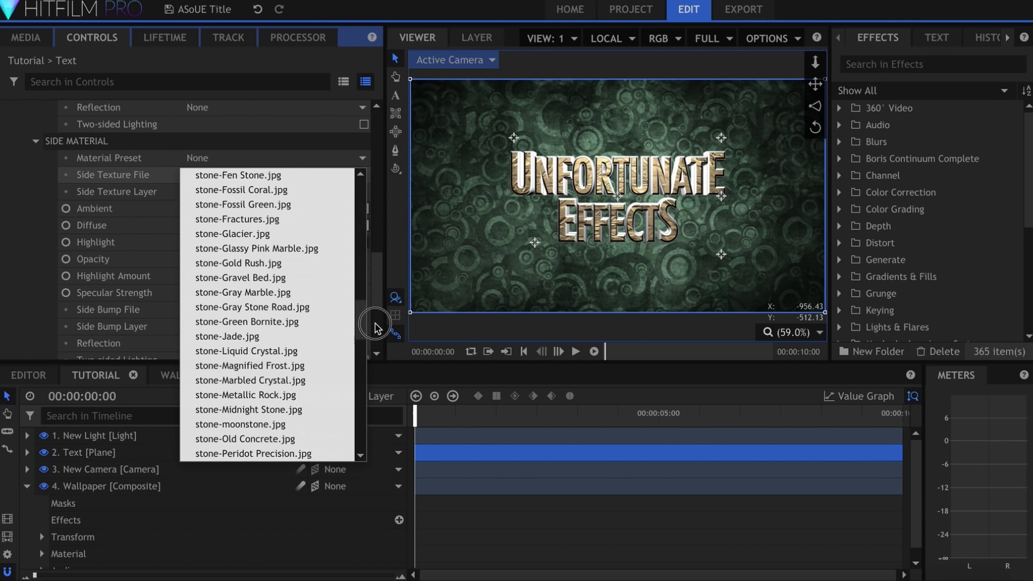
pyautogui.click(324, 206)
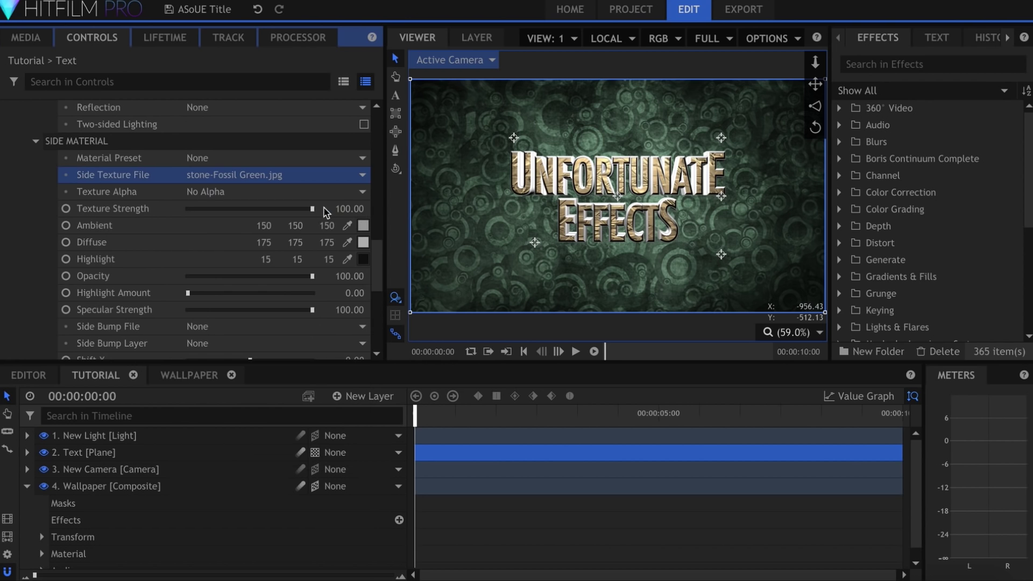
# Set the Side Bump File to stone-Old Concrete.jpg and deselect the layer.
pyautogui.click(274, 326)
pyautogui.scroll(-10, 282, 240)
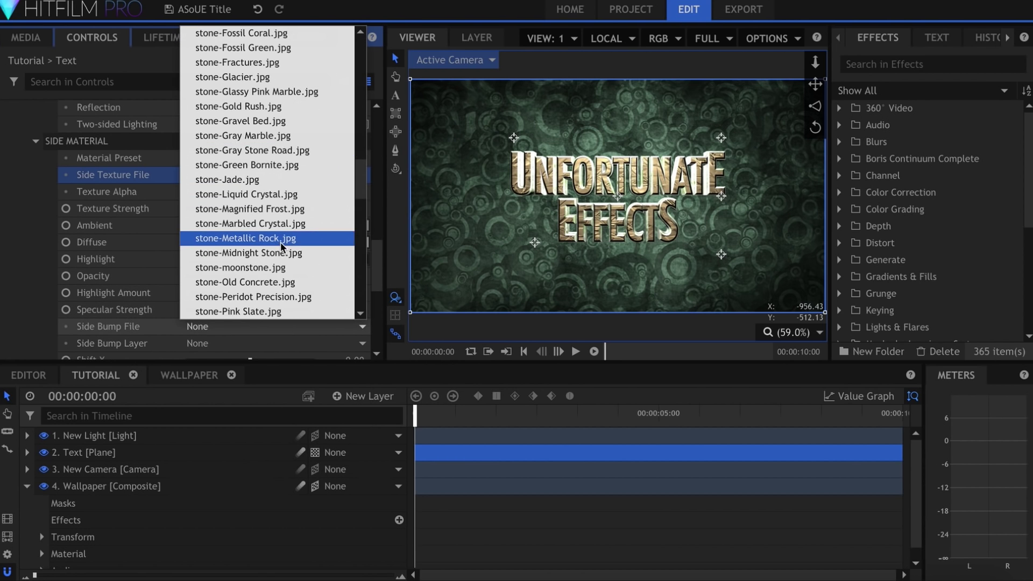
pyautogui.scroll(-1, 281, 242)
pyautogui.click(288, 241)
pyautogui.click(253, 519)
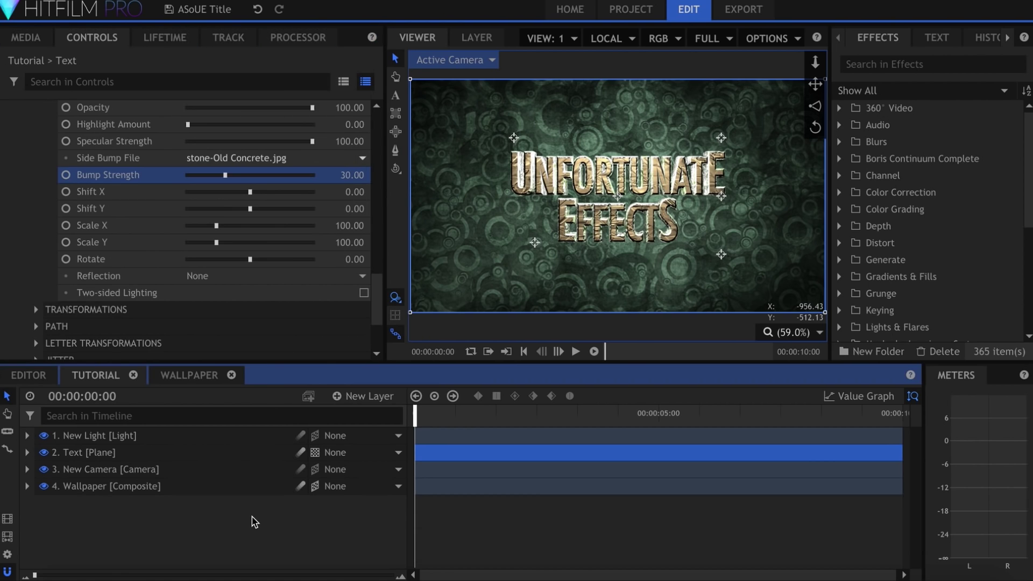
# Find Parallax by searching 'PARA' and drop it onto the Text layer.
pyautogui.click(927, 64)
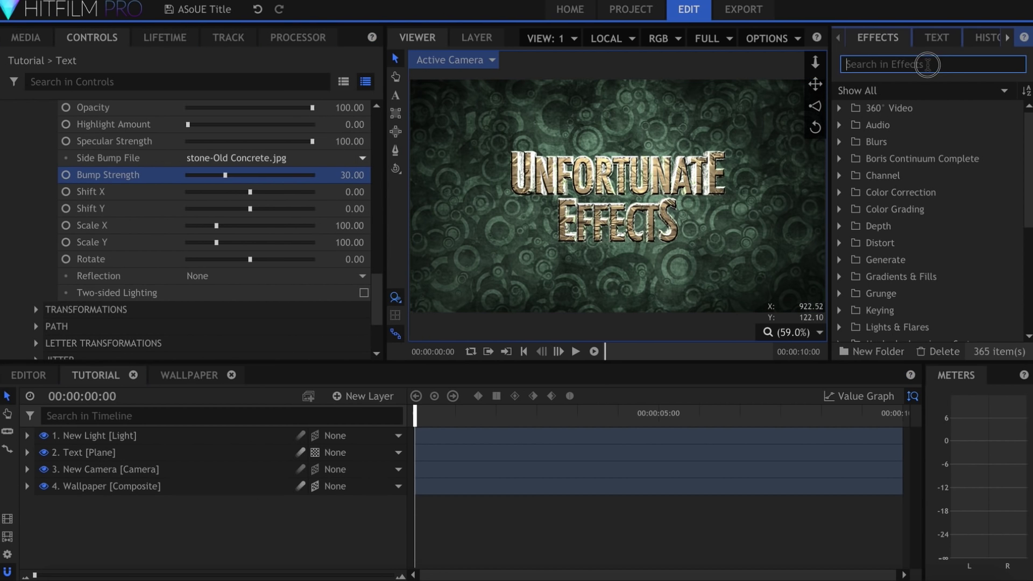
pyautogui.write('PARA')
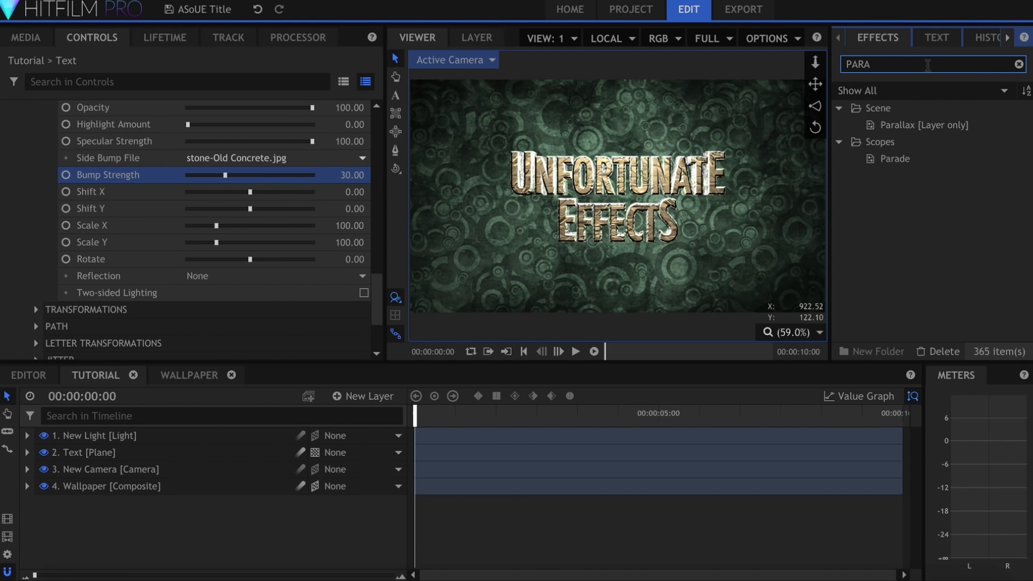
pyautogui.click(910, 126)
pyautogui.moveTo(279, 353); pyautogui.dragTo(158, 486)
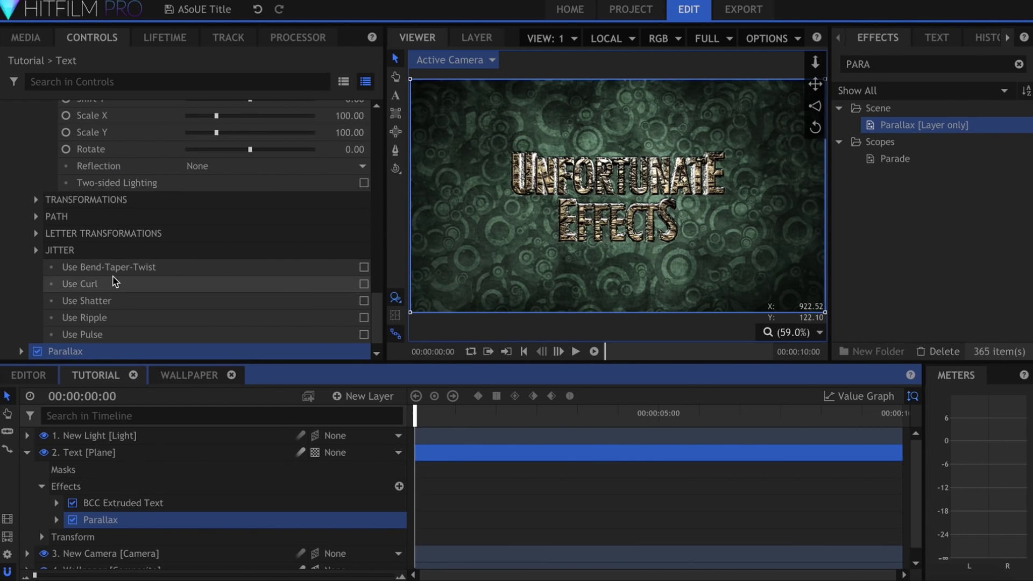
# Set the Parallax effect's Depth to 5.0.
pyautogui.scroll(10, 70, 215)
pyautogui.scroll(5, 70, 215)
pyautogui.click(21, 158)
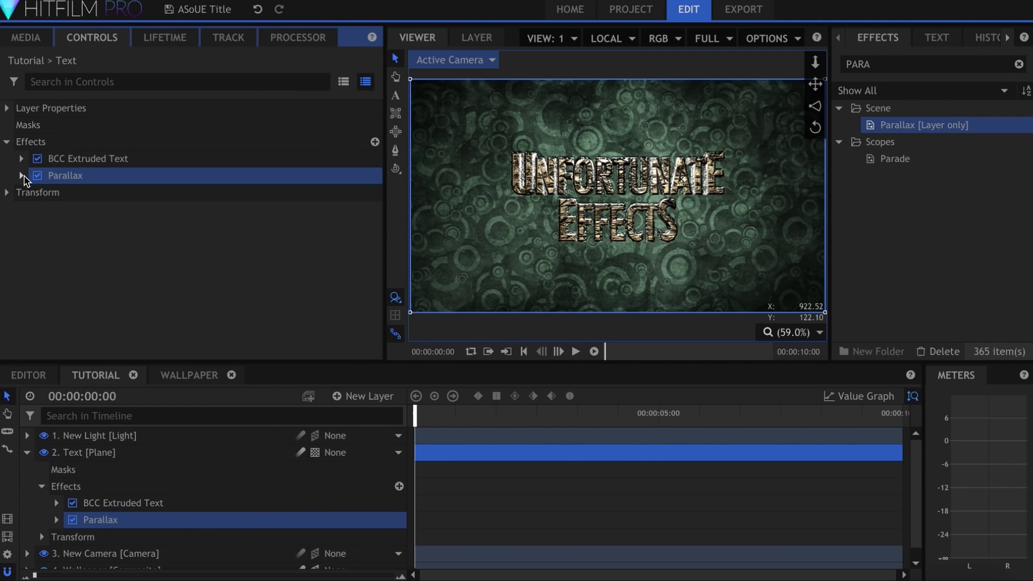
pyautogui.click(21, 175)
pyautogui.write('1')
pyautogui.press('Return')
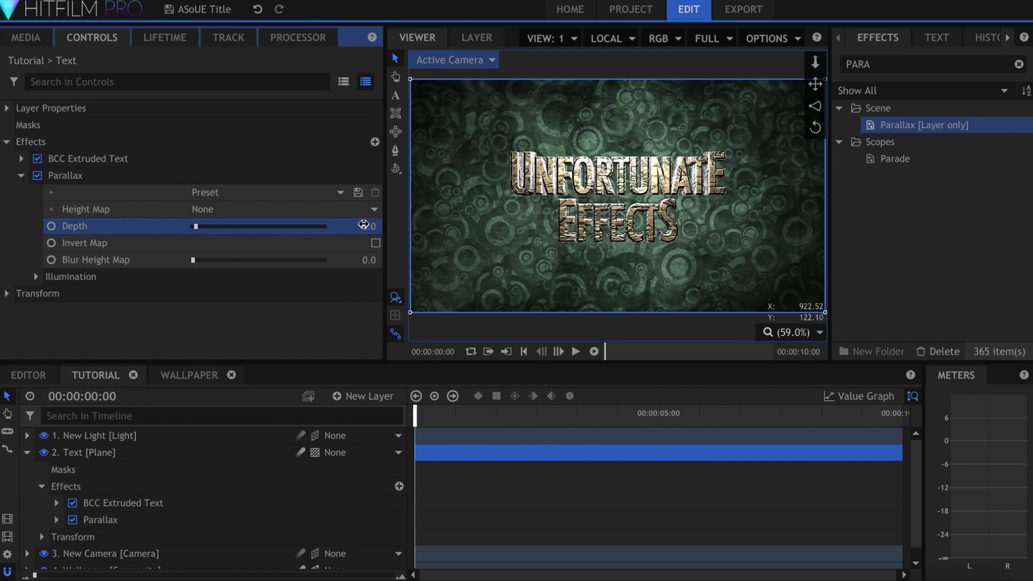
pyautogui.click(302, 337)
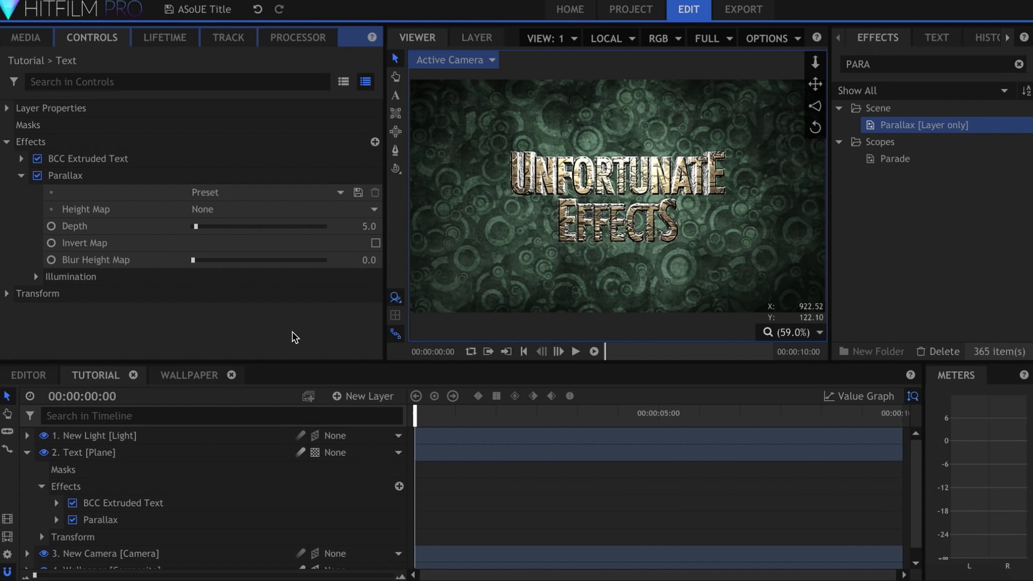
pyautogui.click(21, 175)
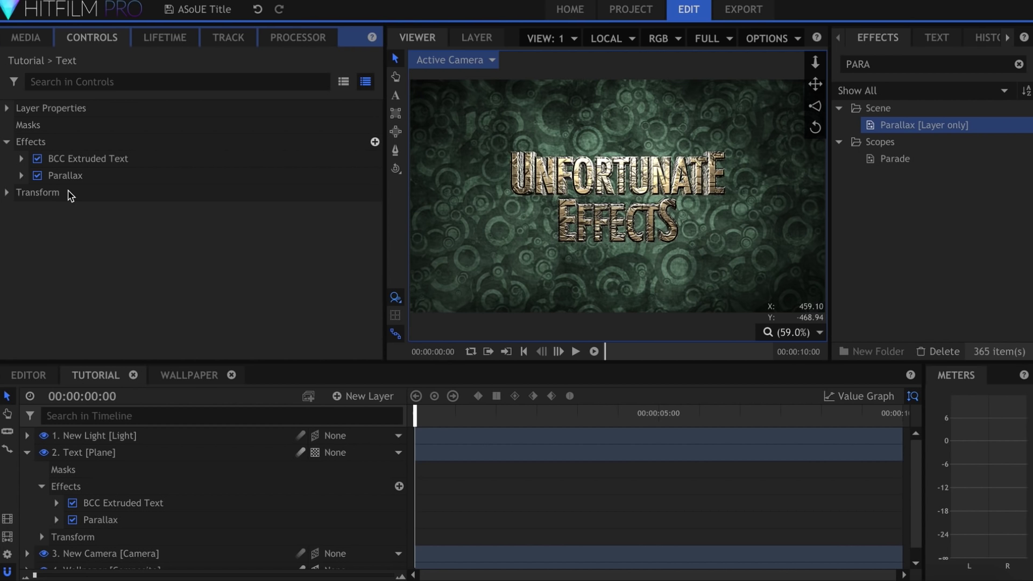
# Add a Generate > Drop Shadow effect to the title.
pyautogui.click(375, 141)
pyautogui.moveTo(494, 312)
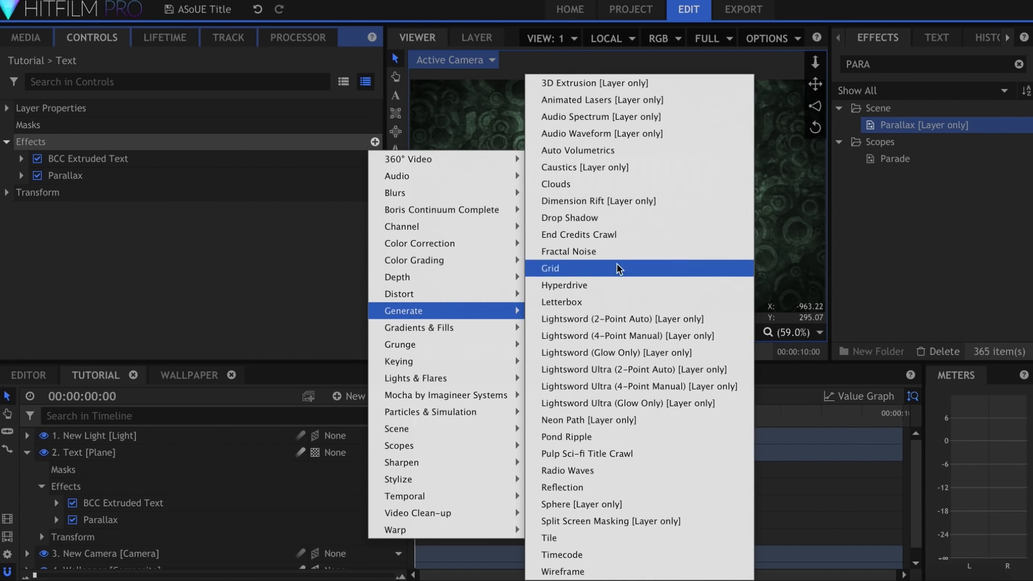
pyautogui.click(620, 218)
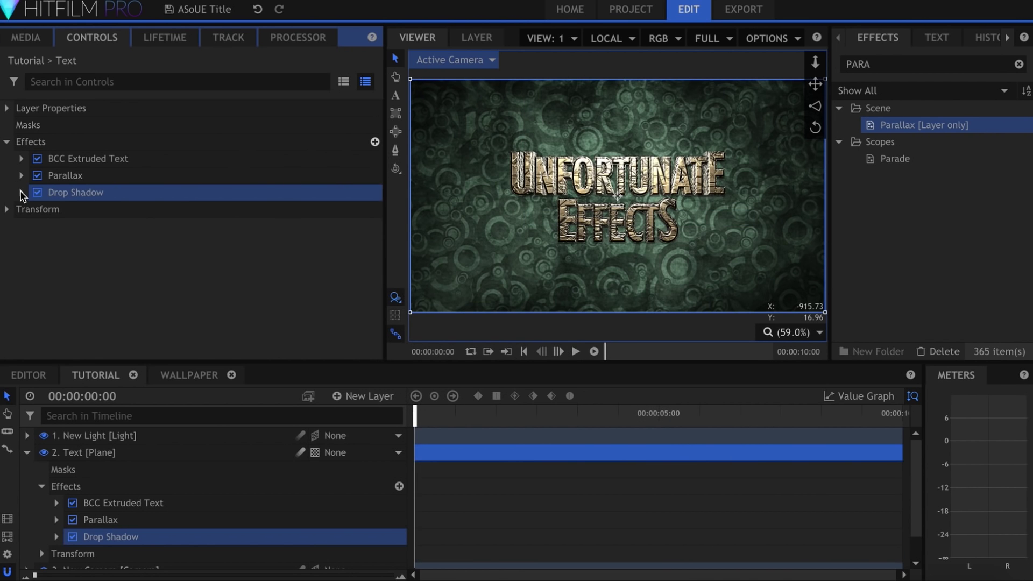
pyautogui.click(22, 195)
pyautogui.scroll(-1, 268, 254)
# Give the first drop shadow distance 5, Penumbra 2 and opacity 1.
pyautogui.click(336, 233)
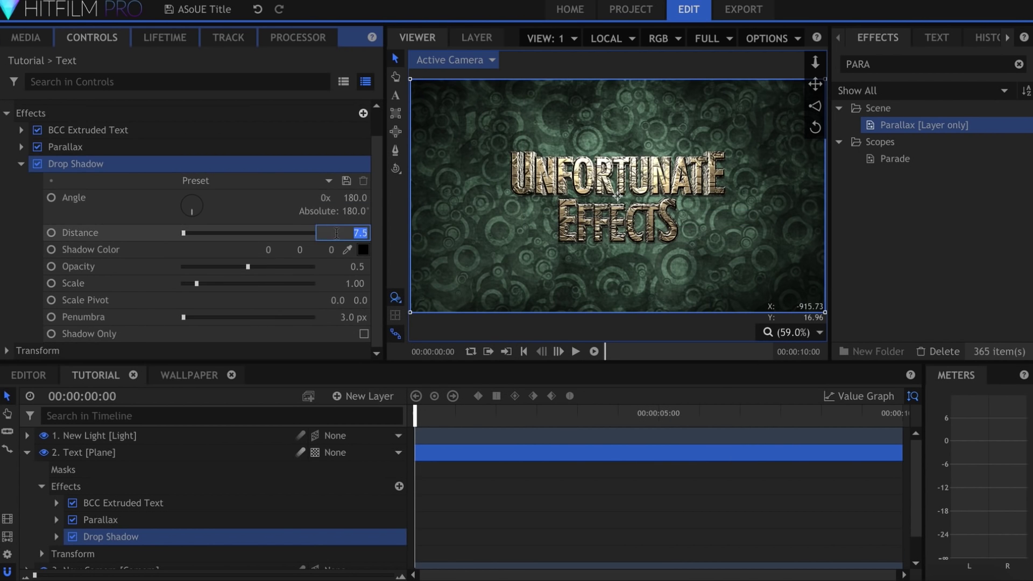
pyautogui.click(359, 317)
pyautogui.write('2')
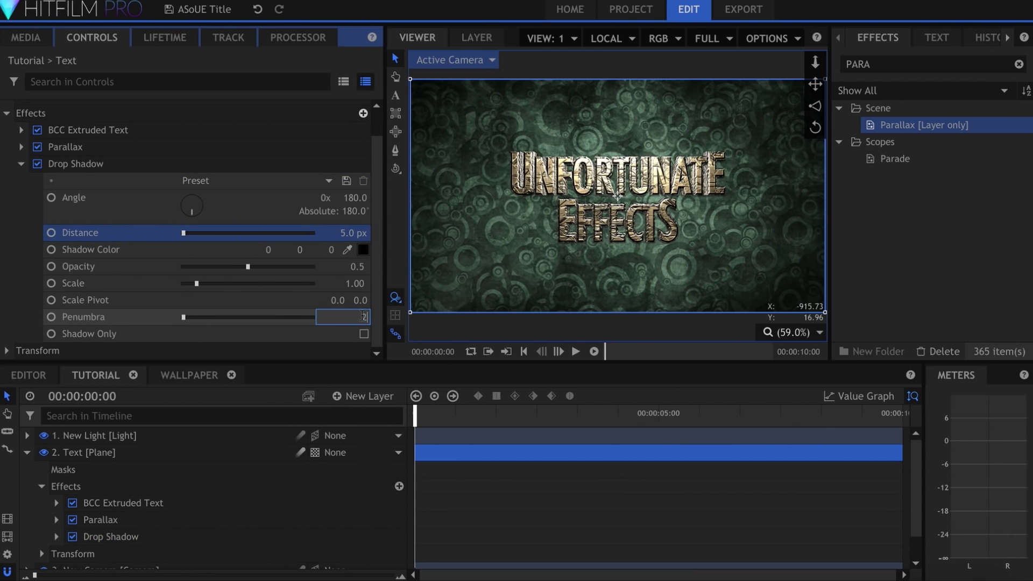
pyautogui.press('Return')
pyautogui.click(355, 266)
pyautogui.write('1')
pyautogui.press('Return')
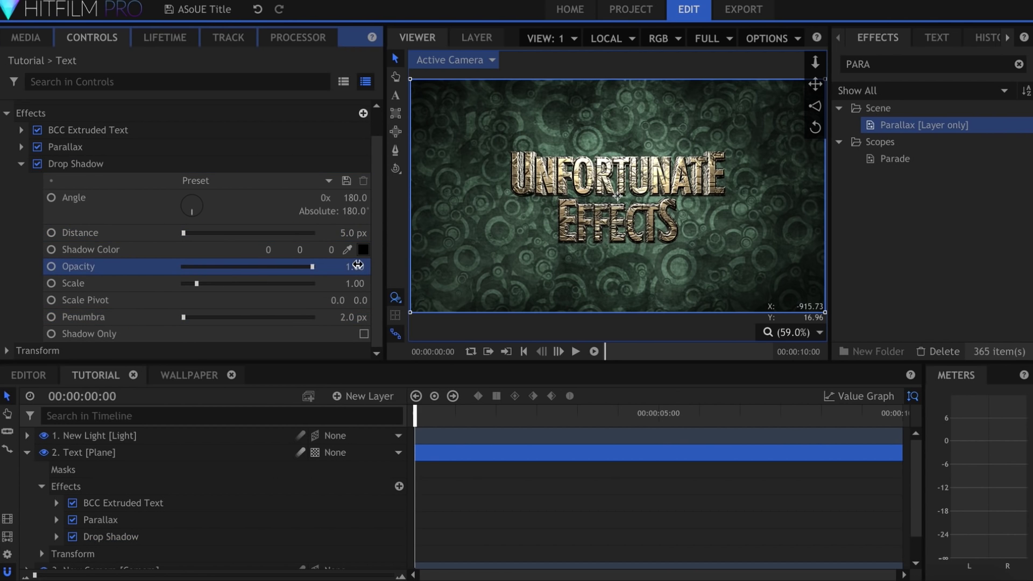
pyautogui.click(21, 164)
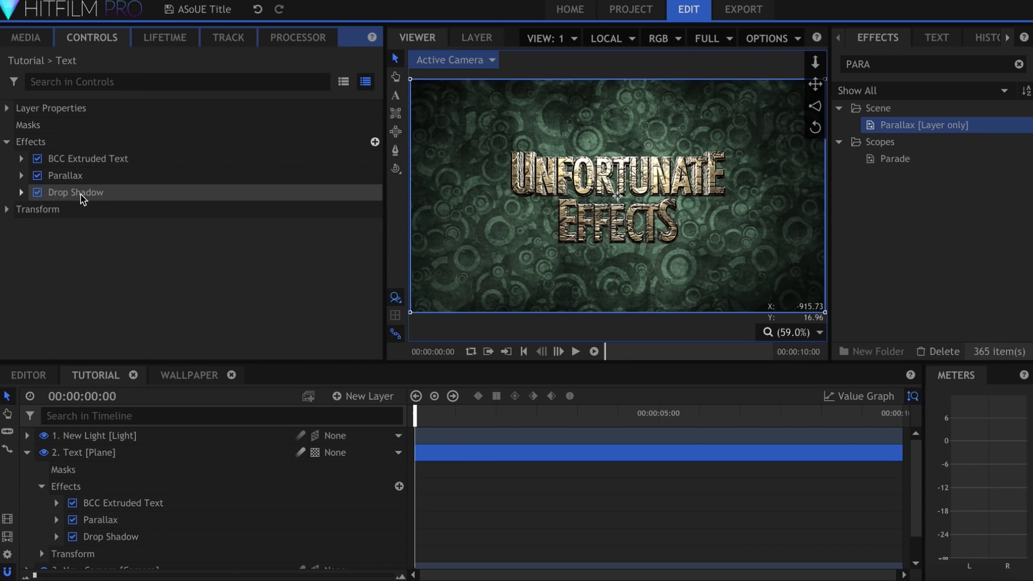
# Duplicate the shadow and set the copy to 20 px distance and 10 px Penumbra.
pyautogui.hotkey('ctrl', 'd')
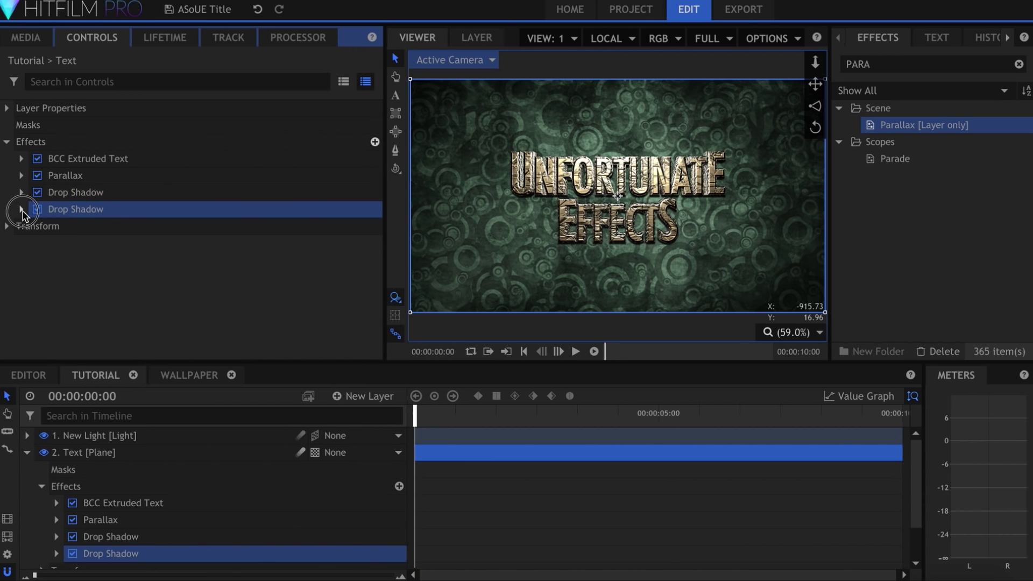
pyautogui.click(21, 209)
pyautogui.click(344, 233)
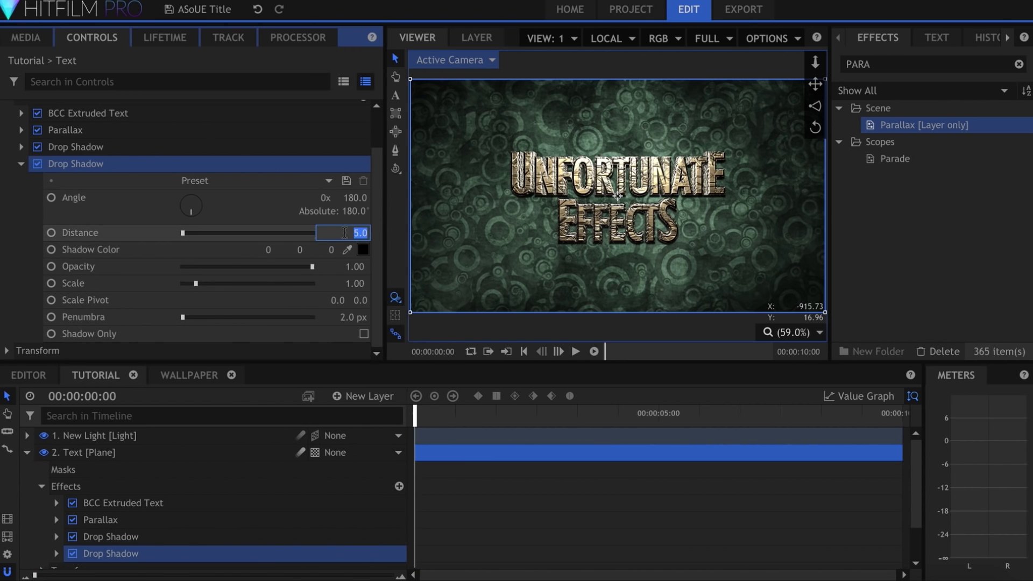
pyautogui.press('Return')
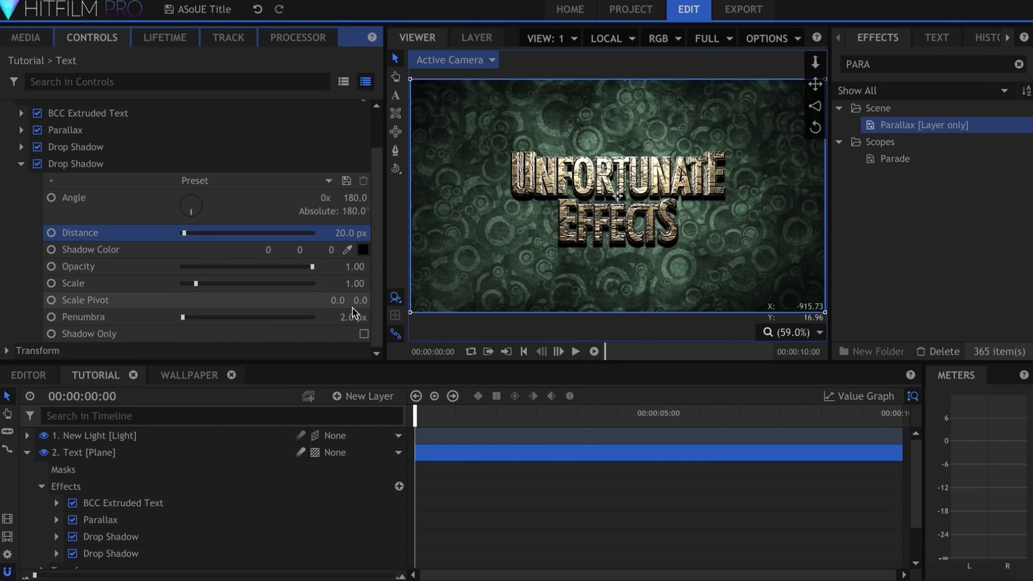
pyautogui.click(357, 317)
pyautogui.press('Return')
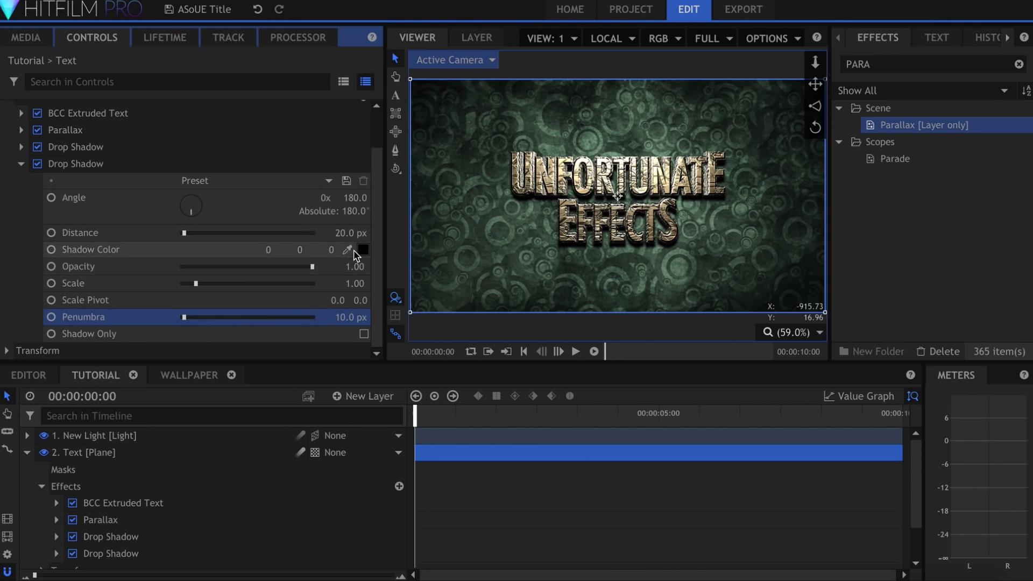
pyautogui.click(21, 164)
# Duplicate into a third shadow with opacity 0.7 and a larger Penumbra.
pyautogui.hotkey('ctrl', 'd')
pyautogui.click(21, 226)
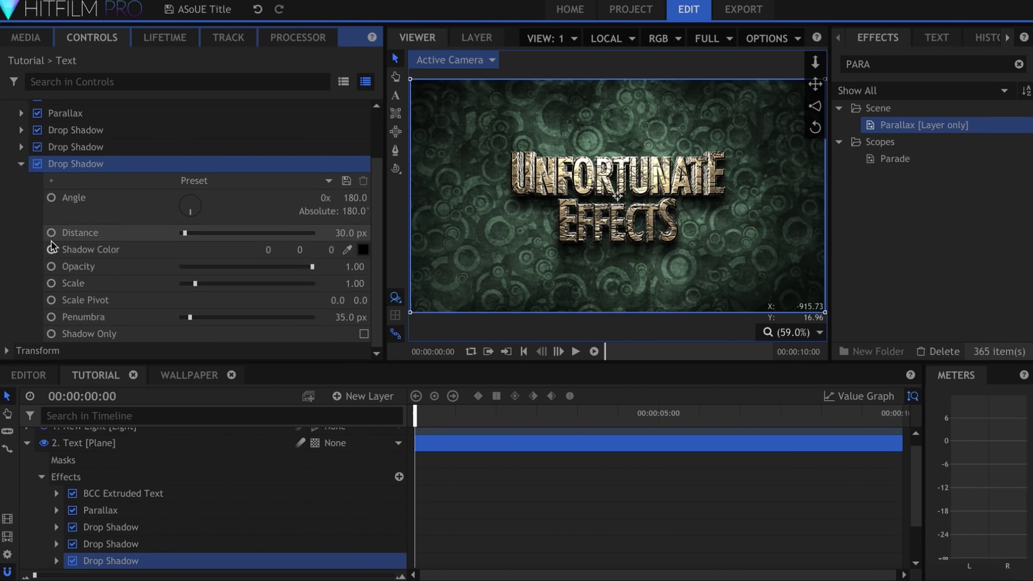
pyautogui.click(347, 266)
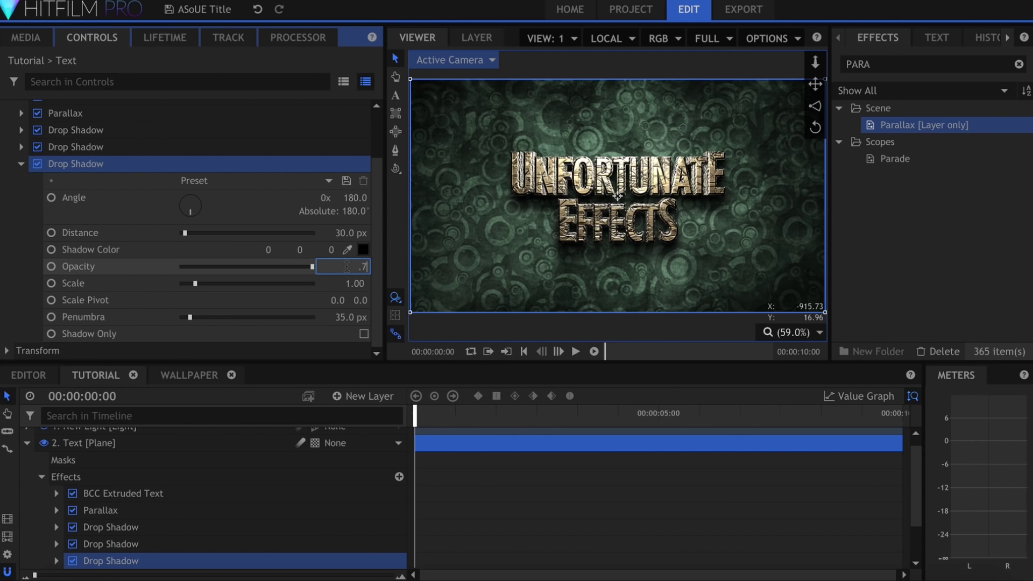
pyautogui.write('.7')
pyautogui.press('Return')
pyautogui.click(347, 317)
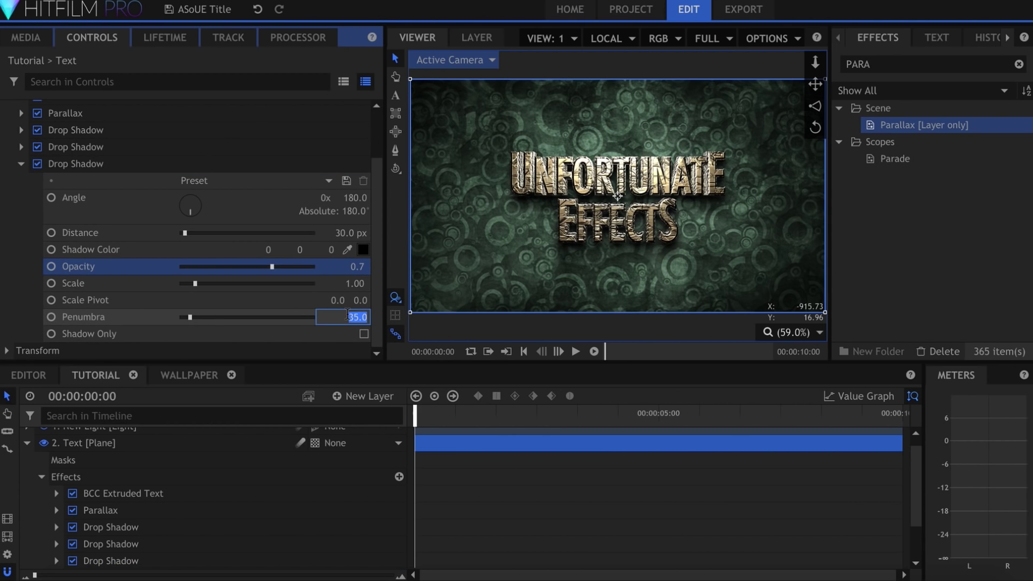
pyautogui.press('Return')
# Add a fourth shadow at 120 px distance, much softer and more opaque.
pyautogui.hotkey('ctrl', 'd')
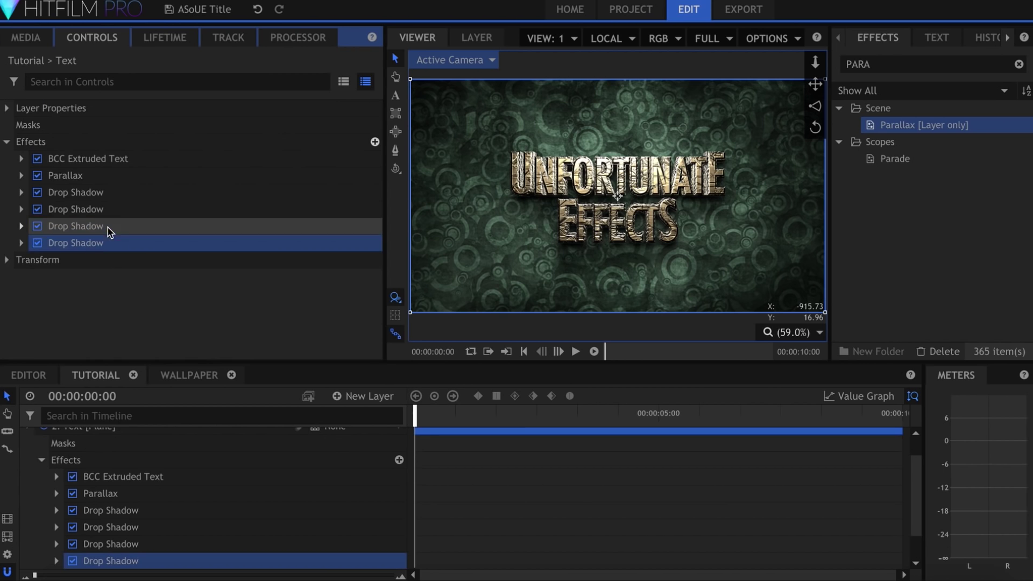
pyautogui.click(28, 243)
pyautogui.scroll(-3, 28, 249)
pyautogui.click(347, 232)
pyautogui.write('120')
pyautogui.press('Return')
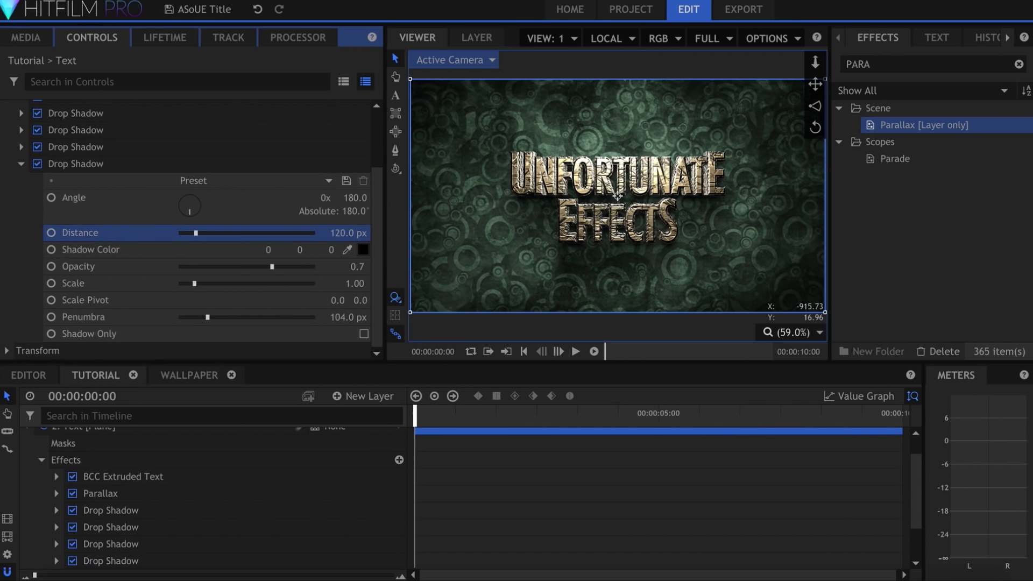
pyautogui.moveTo(340, 318); pyautogui.dragTo(355, 318)
pyautogui.moveTo(272, 267); pyautogui.dragTo(316, 266)
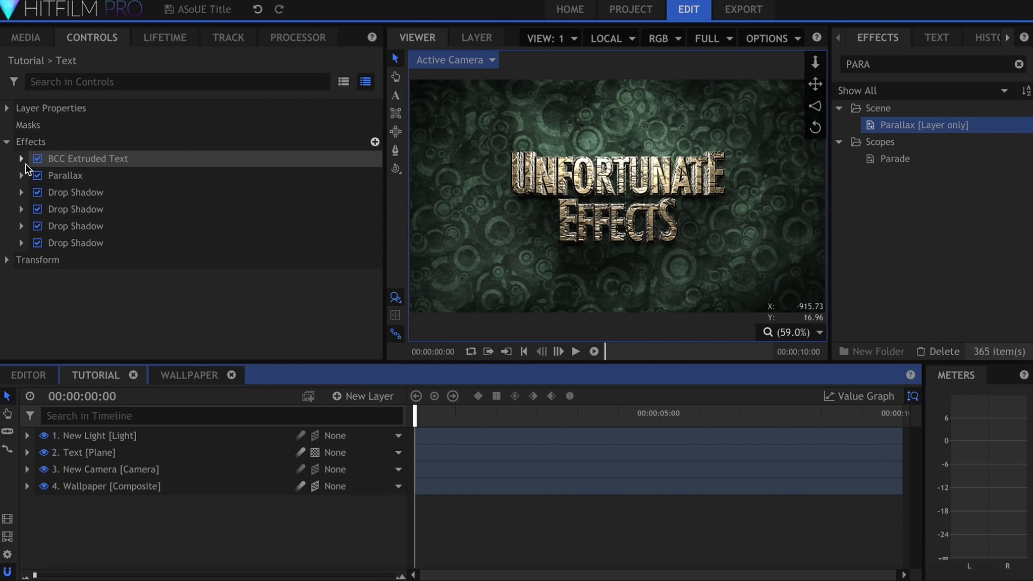
# Set BCC Extruded Text Transformations Position Y to -50, then duplicate the Text layer.
pyautogui.click(21, 158)
pyautogui.scroll(-10, 38, 194)
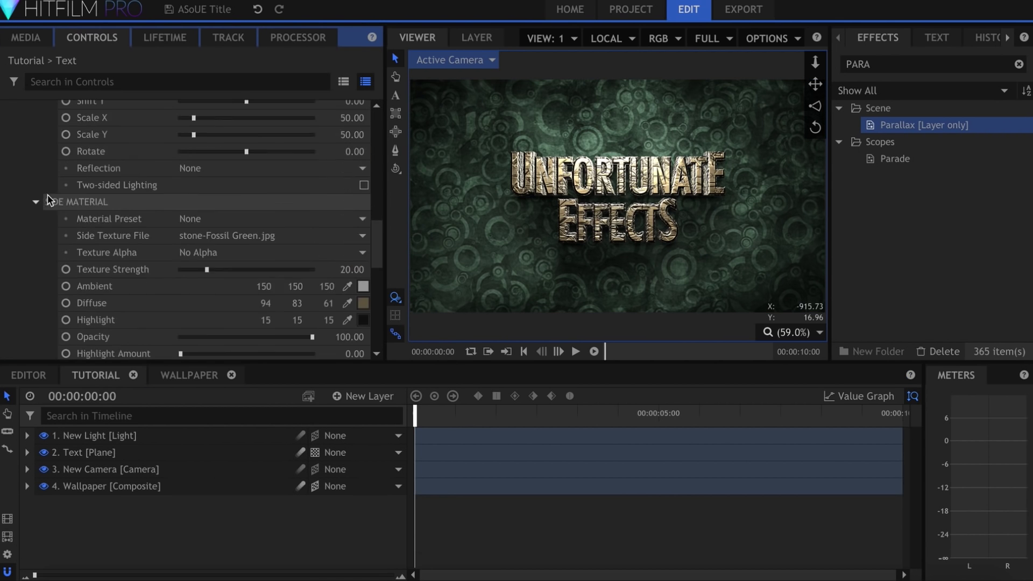
pyautogui.click(36, 153)
pyautogui.click(37, 199)
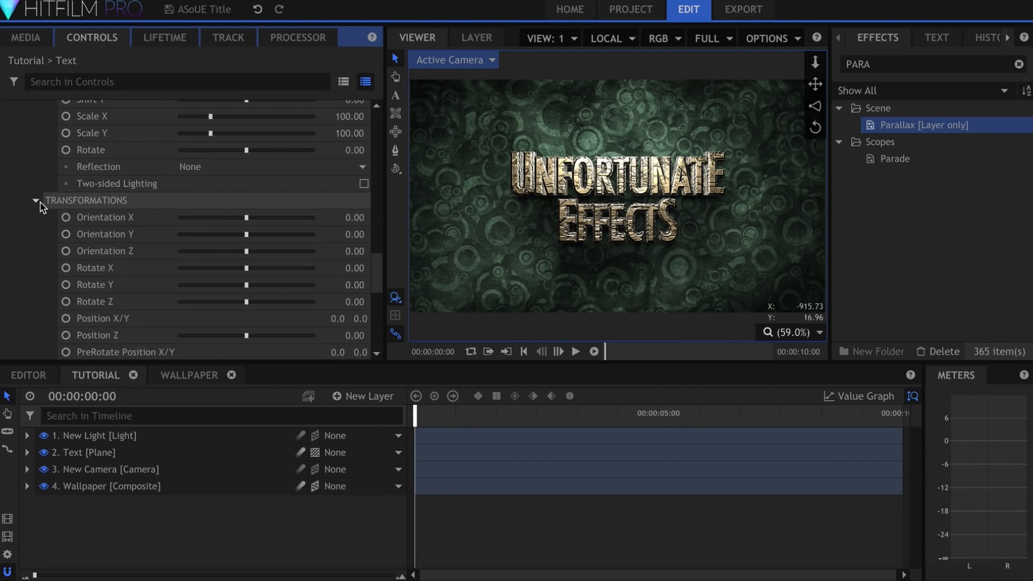
pyautogui.scroll(-2, 43, 208)
pyautogui.click(357, 227)
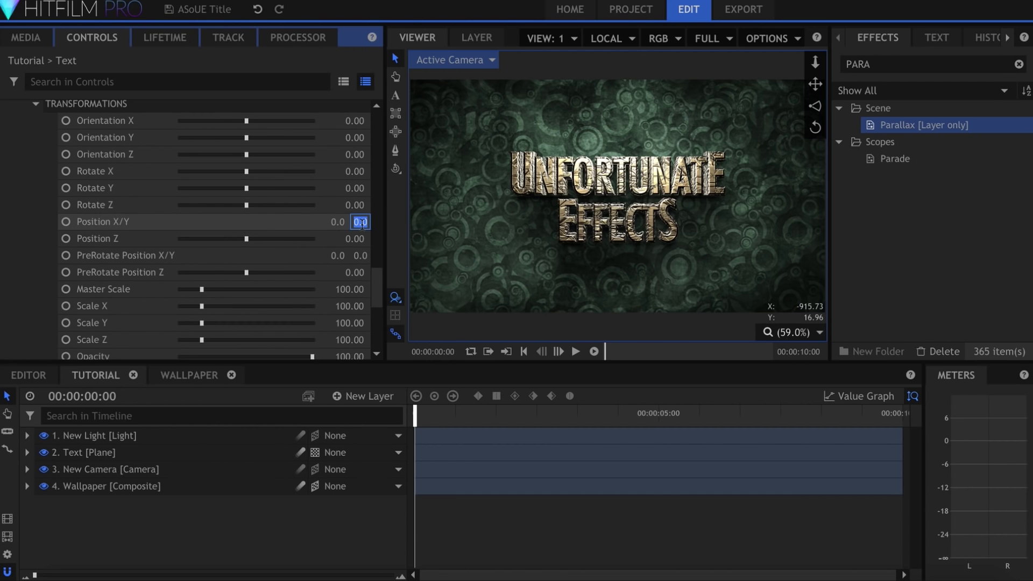
pyautogui.write('-50')
pyautogui.press('Return')
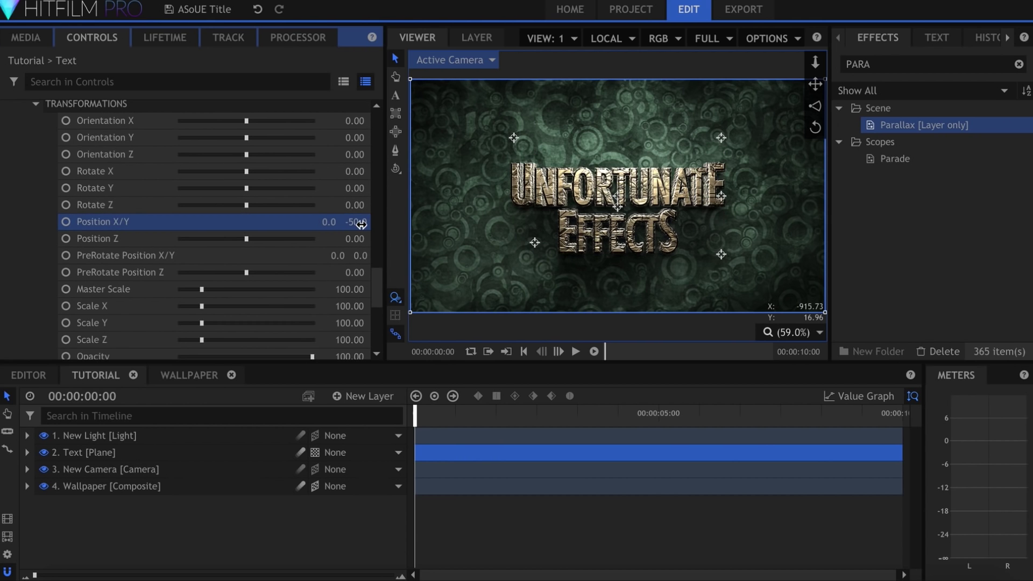
pyautogui.click(135, 456)
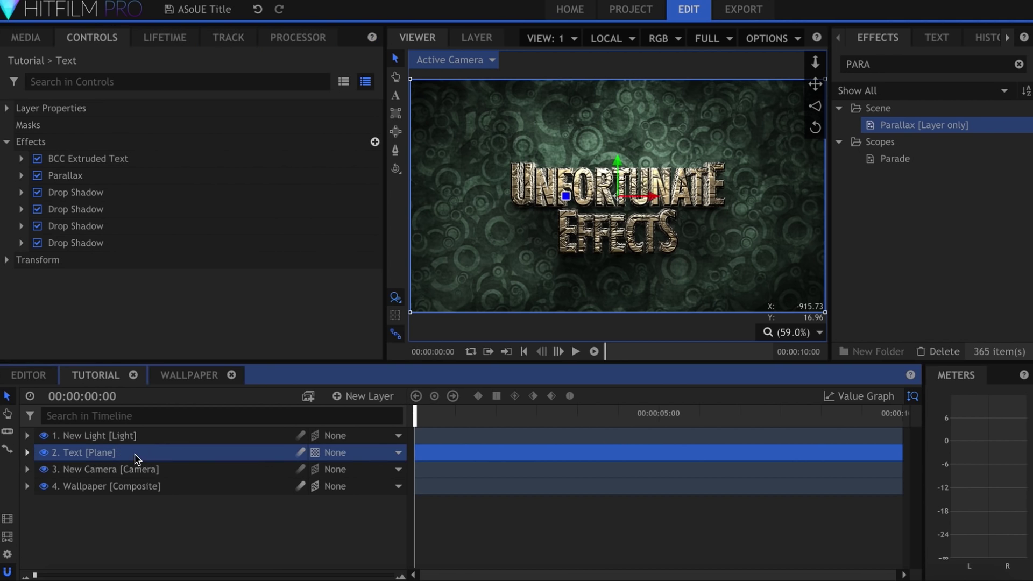
pyautogui.hotkey('ctrl', 'd')
# Rename the duplicated layer to 'Text Top'.
pyautogui.doubleClick(201, 466)
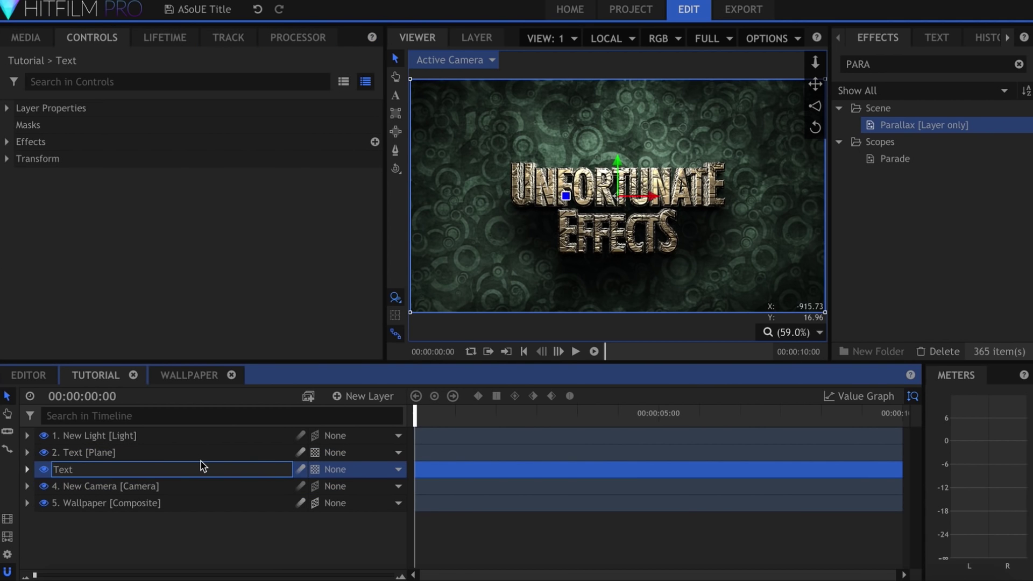
pyautogui.write('Top')
pyautogui.press('Return')
# Change the layer's extruded text to 'A SERIES OF' at font size 32 and apply it.
pyautogui.click(7, 142)
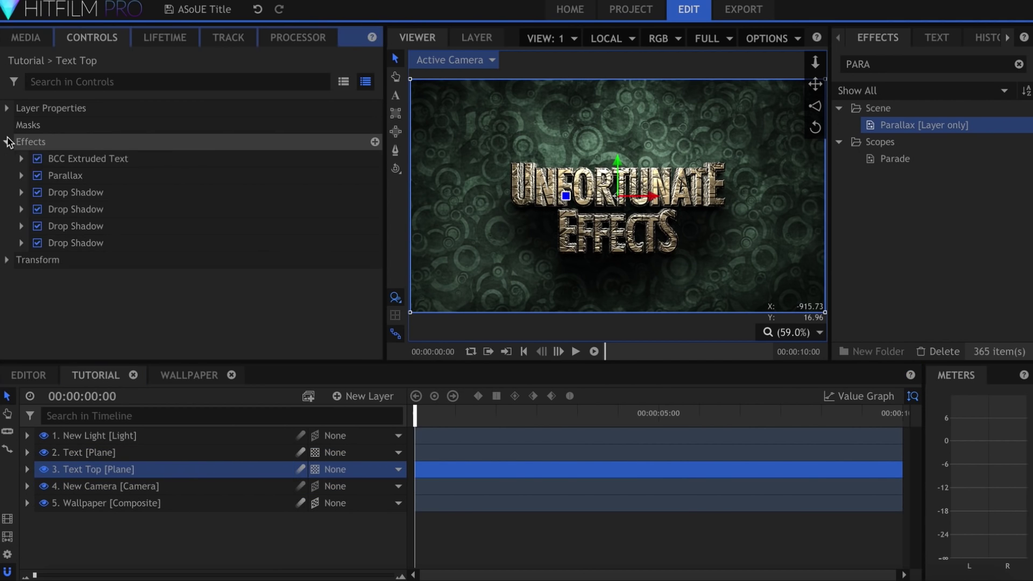
pyautogui.click(21, 159)
pyautogui.click(342, 230)
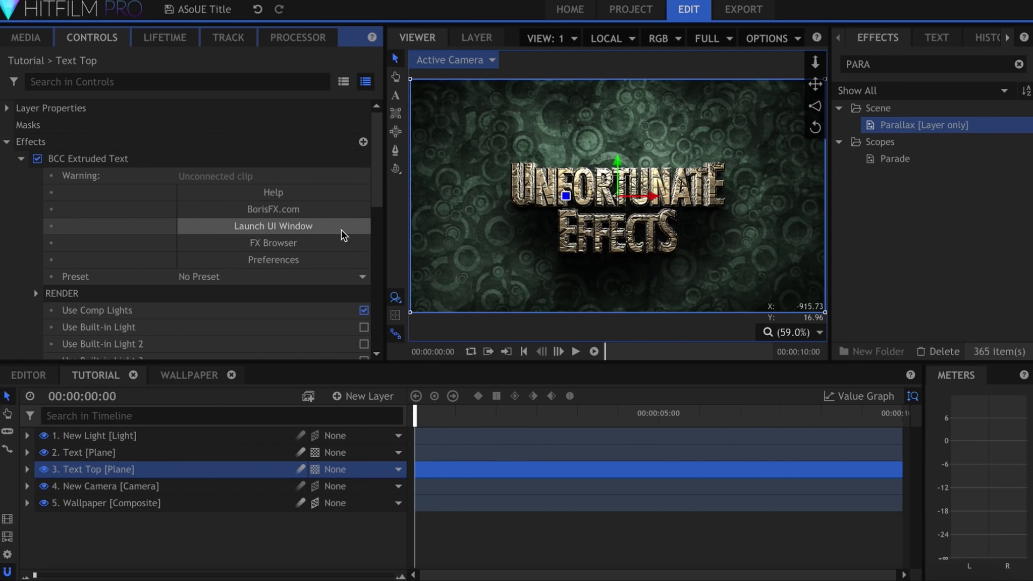
pyautogui.press('super+a')
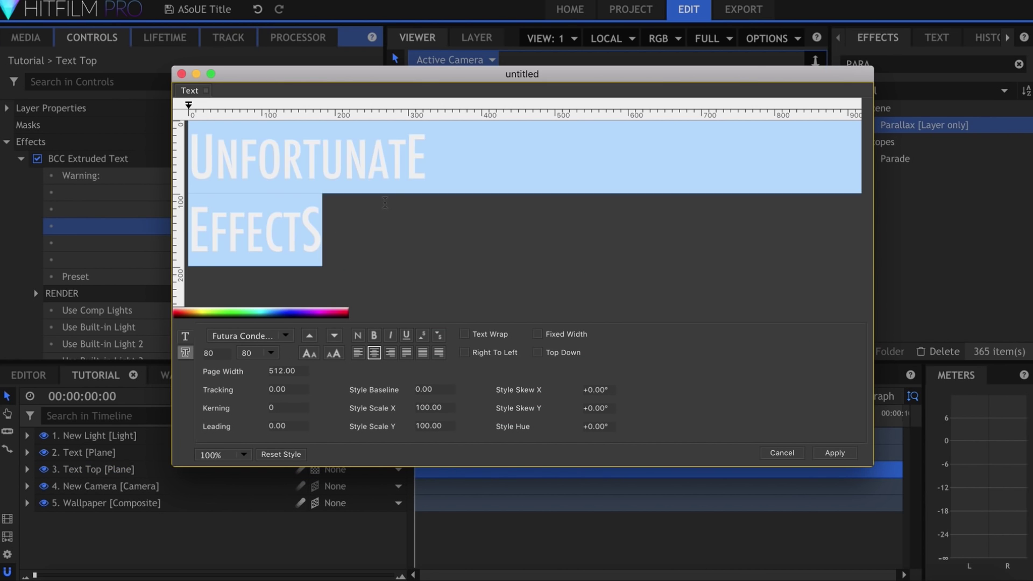
pyautogui.write('A SERIES OF')
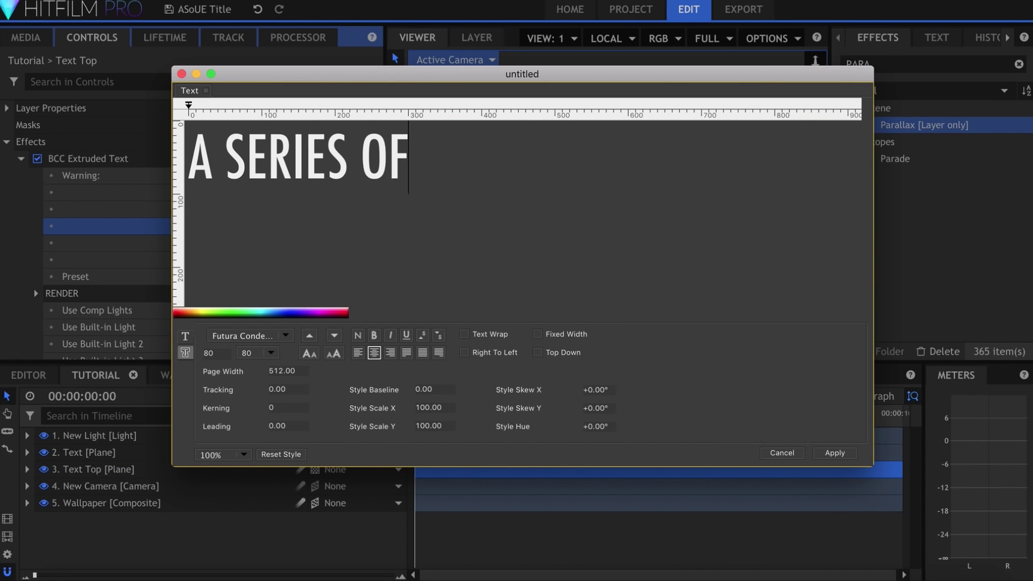
pyautogui.press('super+a')
pyautogui.doubleClick(215, 354)
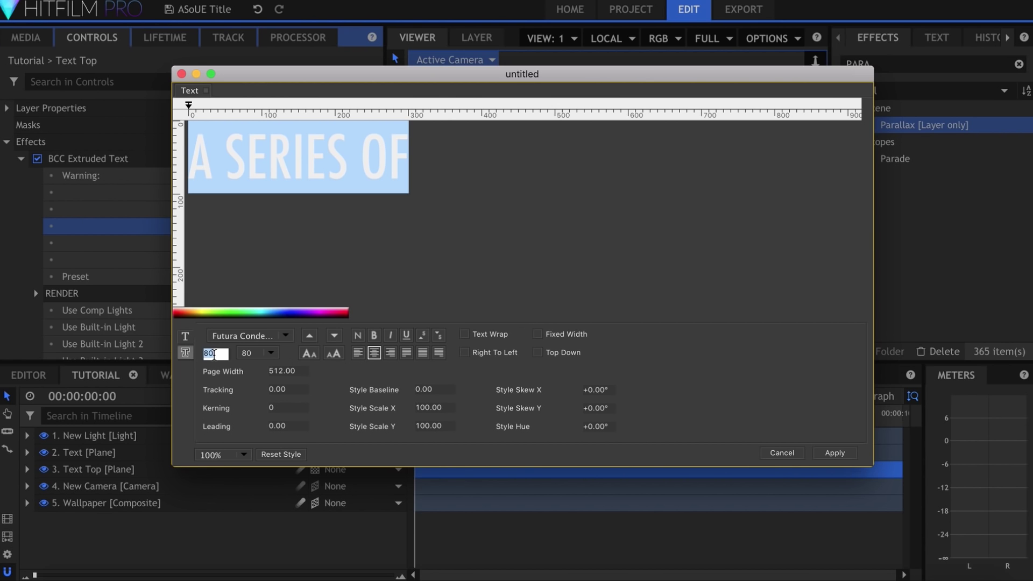
pyautogui.write('32')
pyautogui.press('Return')
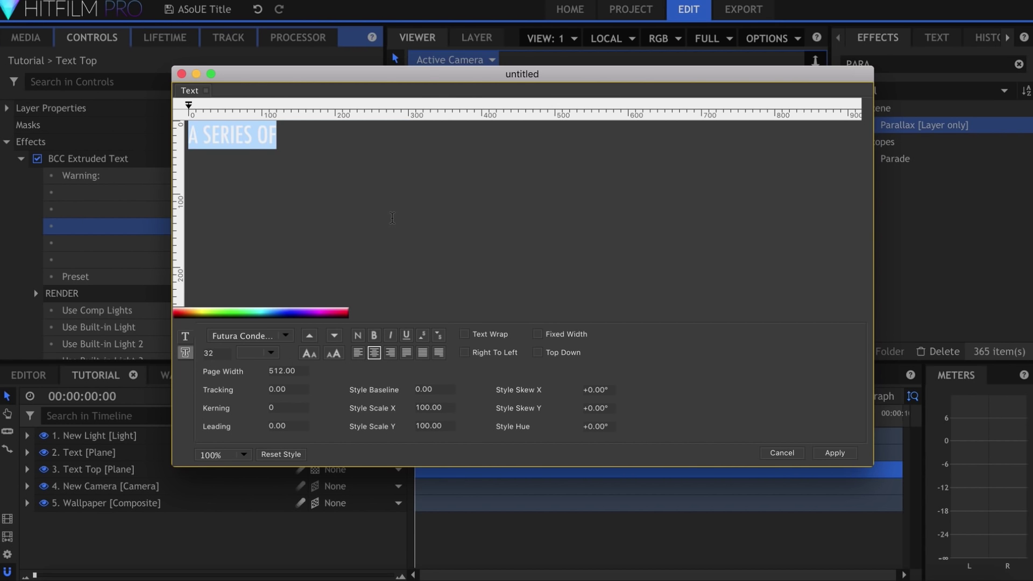
pyautogui.click(392, 218)
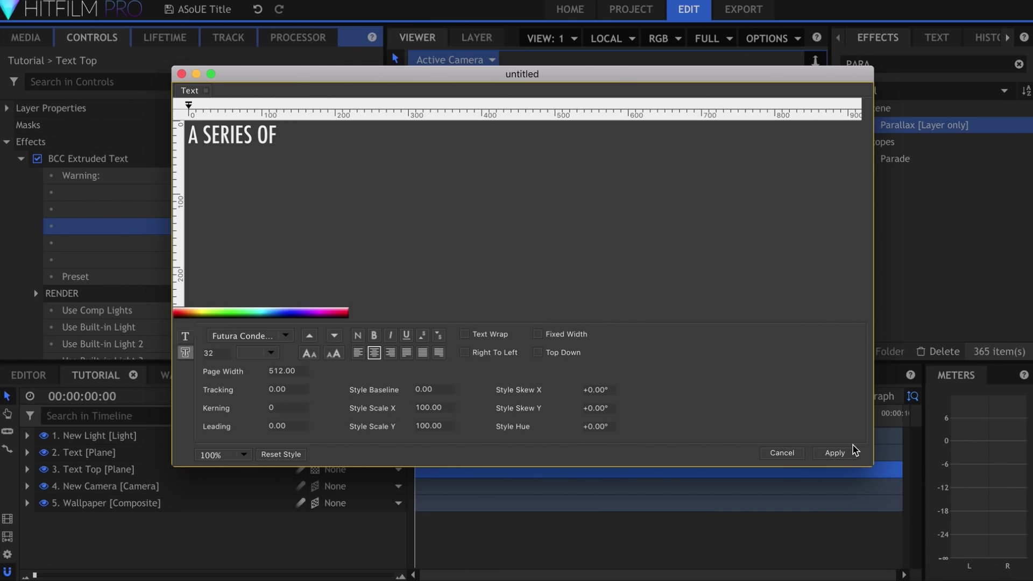
pyautogui.click(837, 453)
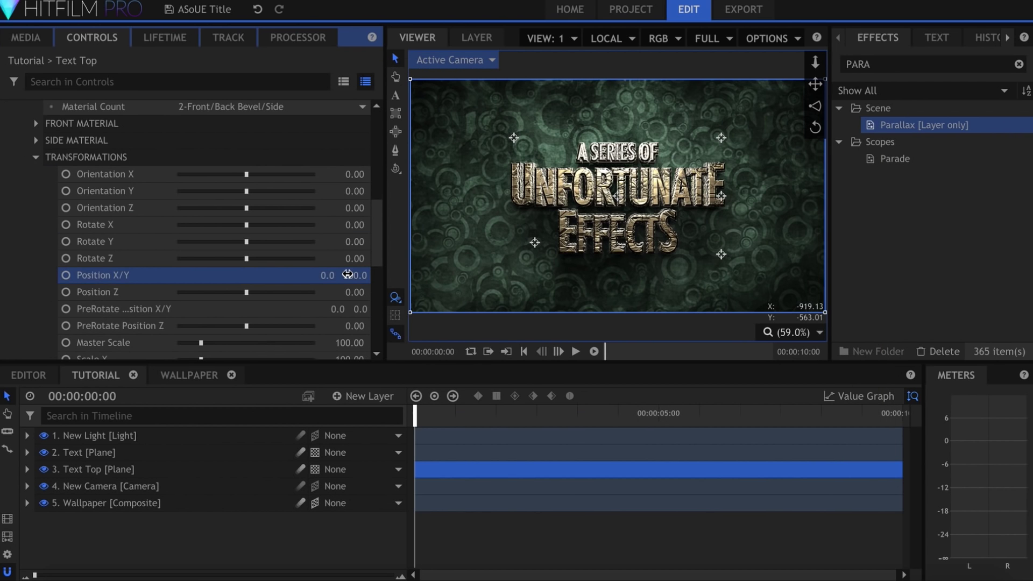
# Set the Text Top layer's Extrusion Bevel Amount to 0.3.
pyautogui.moveTo(378, 242); pyautogui.dragTo(388, 194)
pyautogui.click(35, 273)
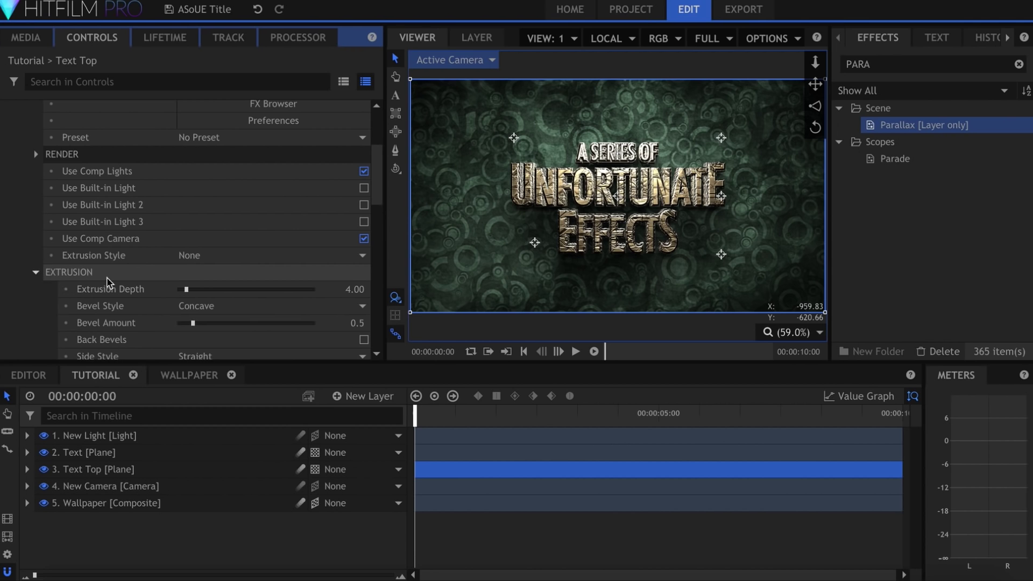
pyautogui.click(346, 321)
pyautogui.write('0.3')
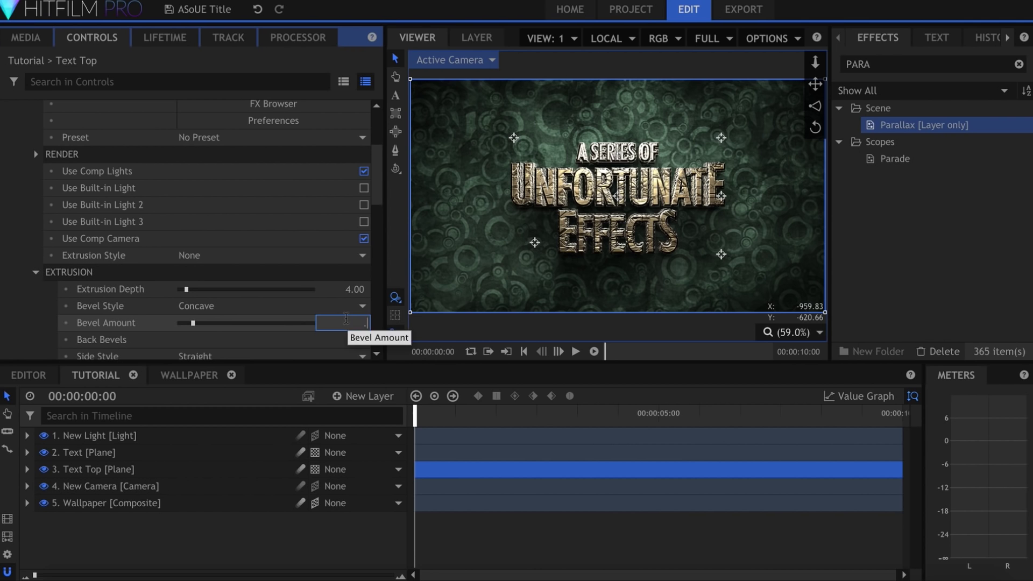
pyautogui.press('Return')
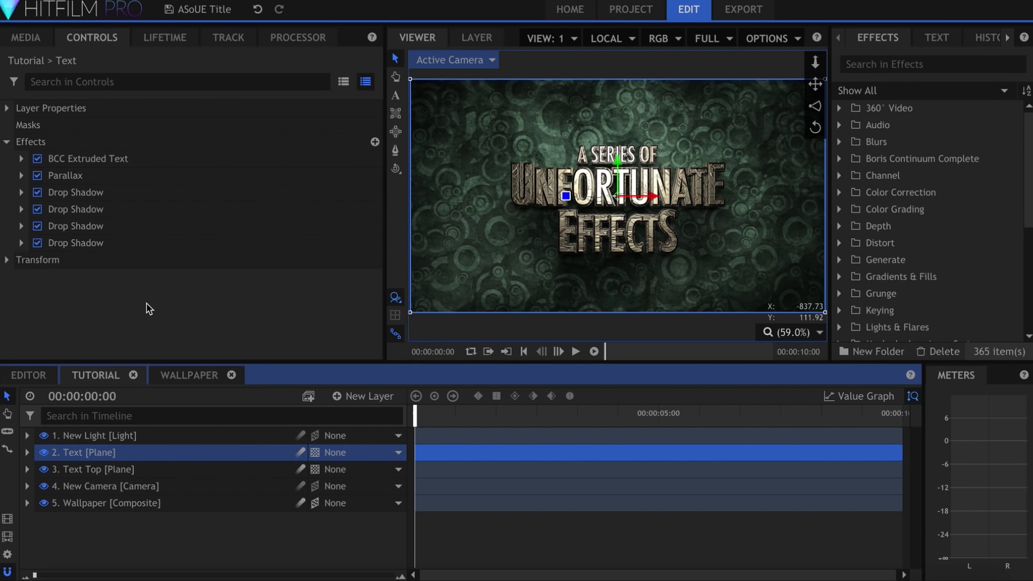
# Enable Use Curl in the main Text layer's BCC Extruded Text.
pyautogui.click(21, 158)
pyautogui.scroll(-10, 26, 186)
pyautogui.scroll(-15, 26, 189)
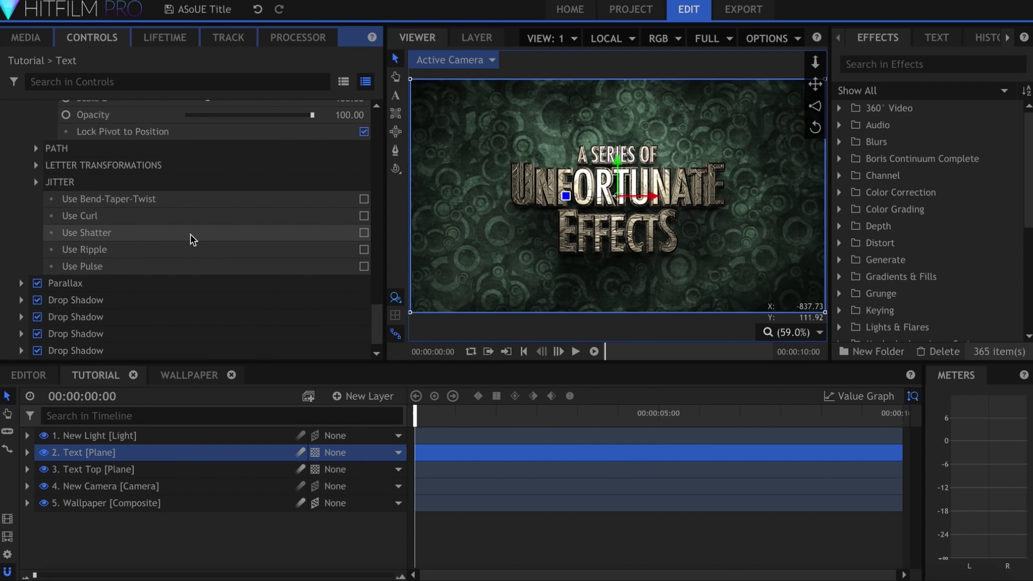
pyautogui.click(364, 216)
pyautogui.click(35, 233)
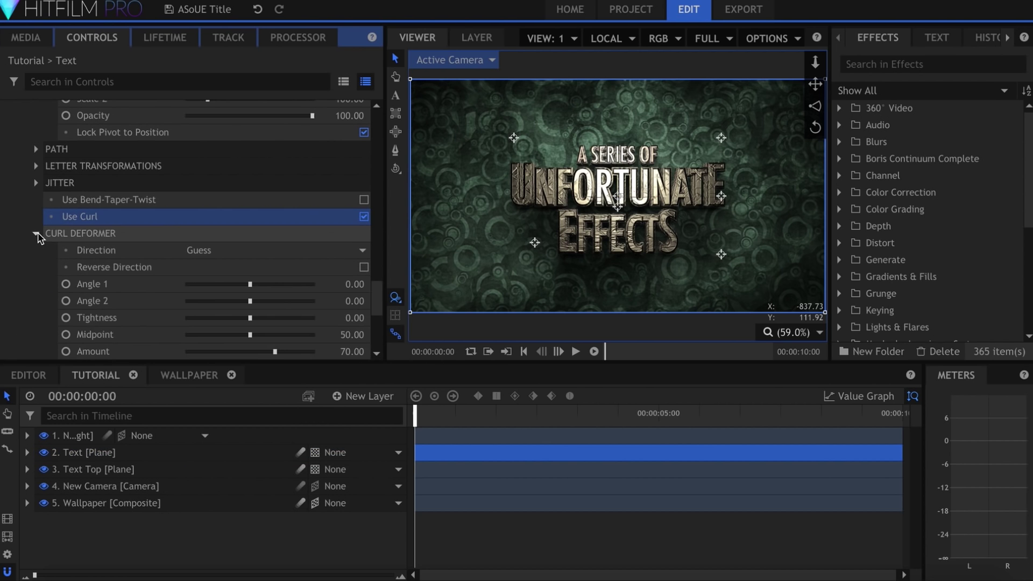
# Set curl Direction to Left/Right +Z, Tightness -84, Amount 93, and enable Angle 1 keyframing.
pyautogui.click(253, 250)
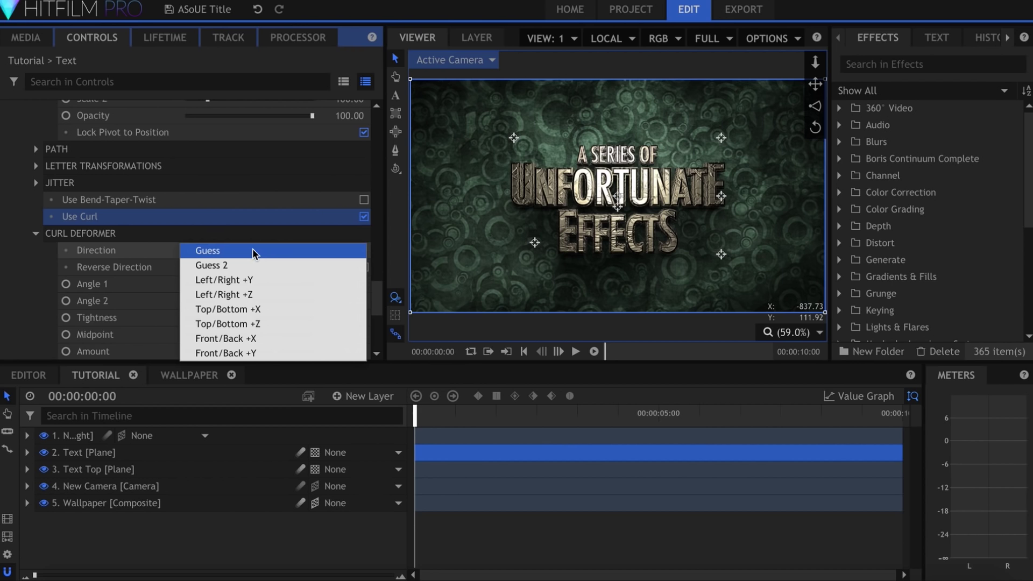
pyautogui.click(265, 294)
pyautogui.scroll(-3, 157, 289)
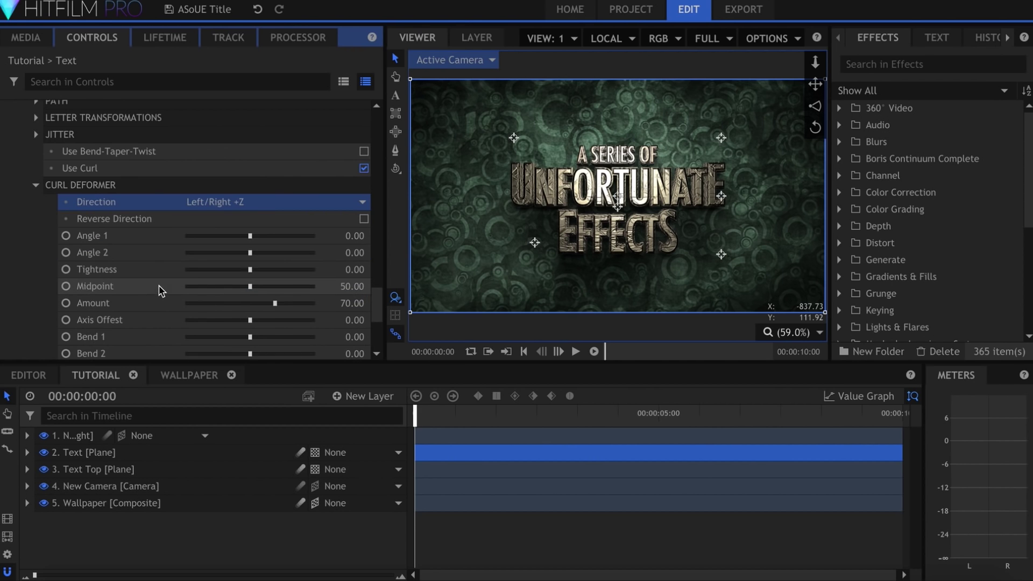
pyautogui.click(196, 269)
pyautogui.click(304, 304)
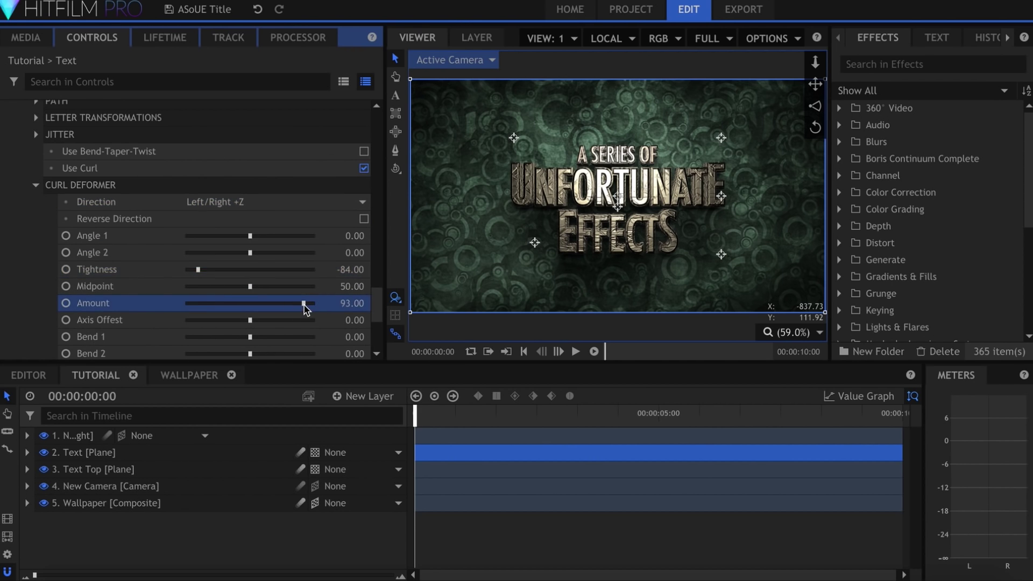
pyautogui.click(65, 236)
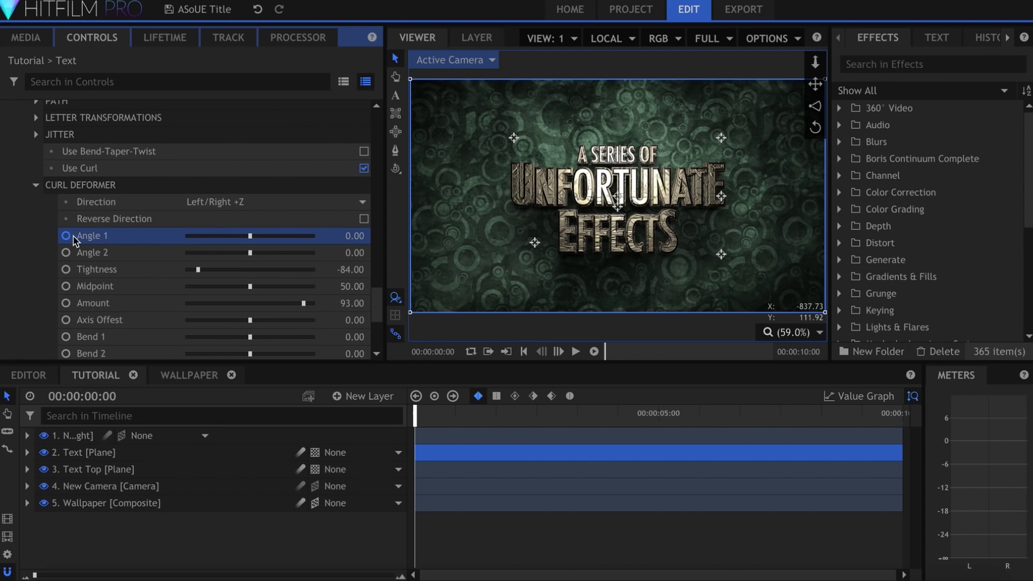
# Keyframe Angle 1 from 236 at frame 0 to 0 at 00:00:04:09, then play from the start.
pyautogui.moveTo(350, 236); pyautogui.dragTo(425, 279)
pyautogui.hotkey('ctrl', 'z')
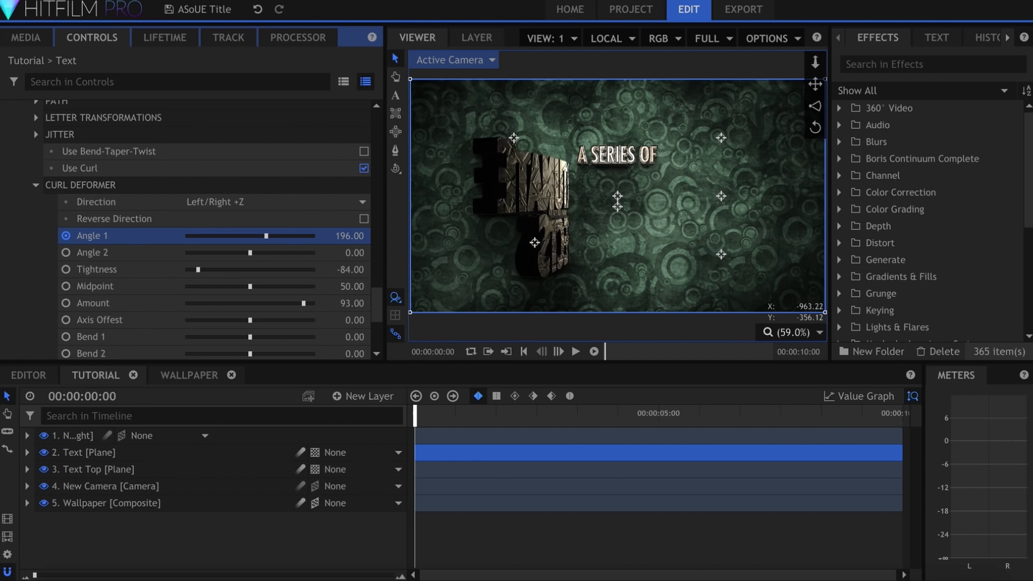
pyautogui.click(627, 413)
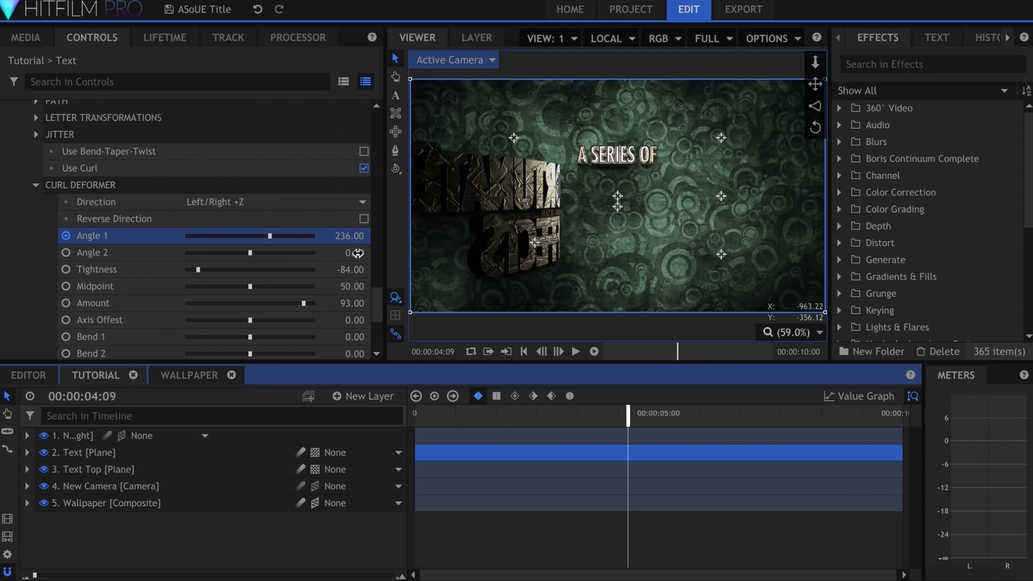
pyautogui.doubleClick(349, 237)
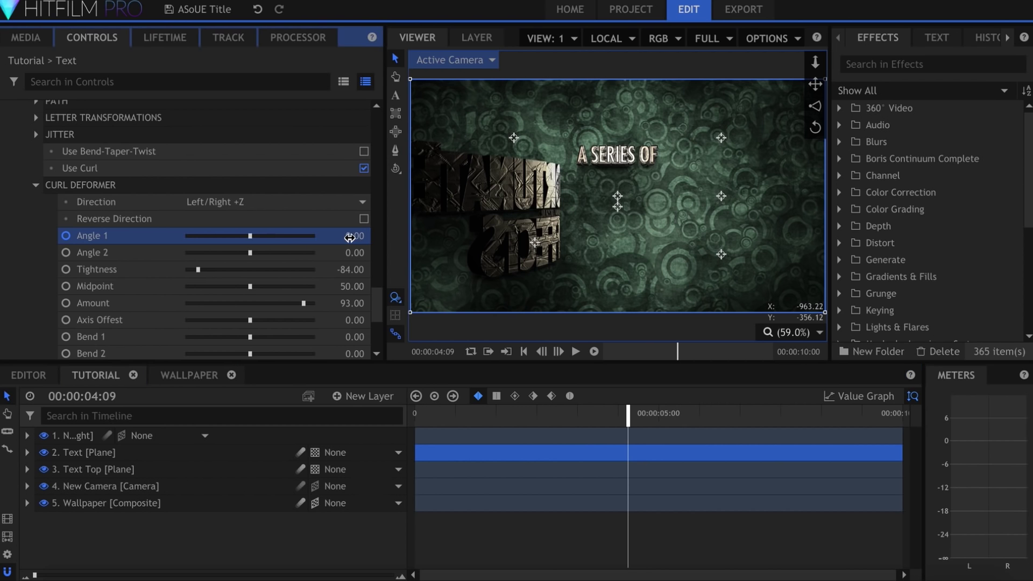
pyautogui.click(538, 538)
pyautogui.press('Home')
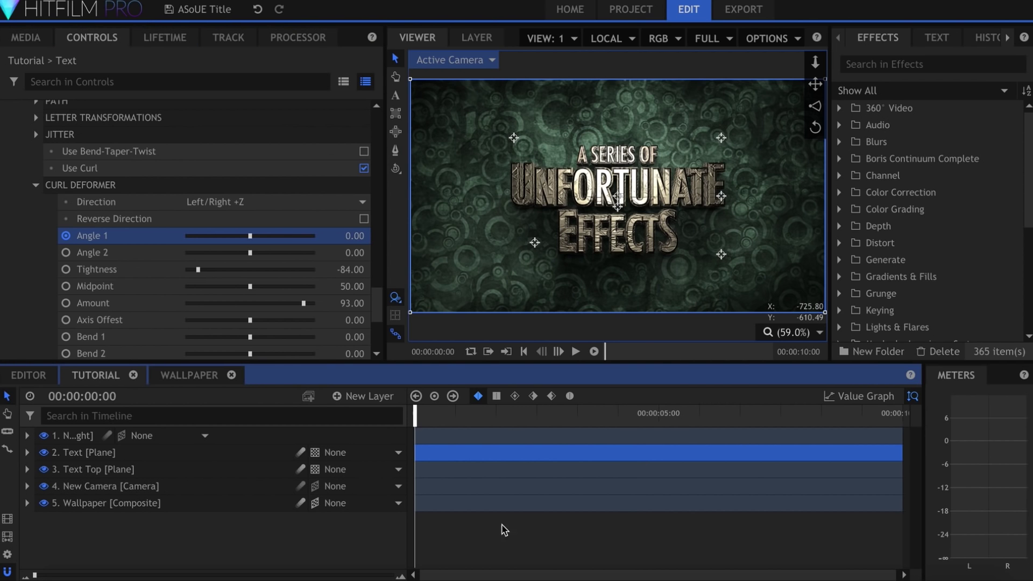
pyautogui.hotkey('ctrl', 'z')
pyautogui.press('space')
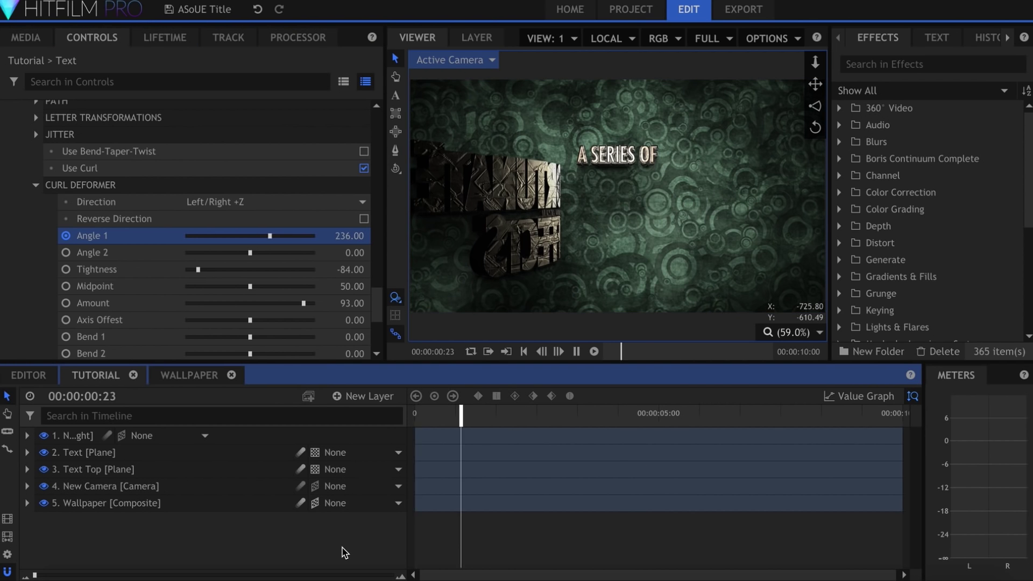